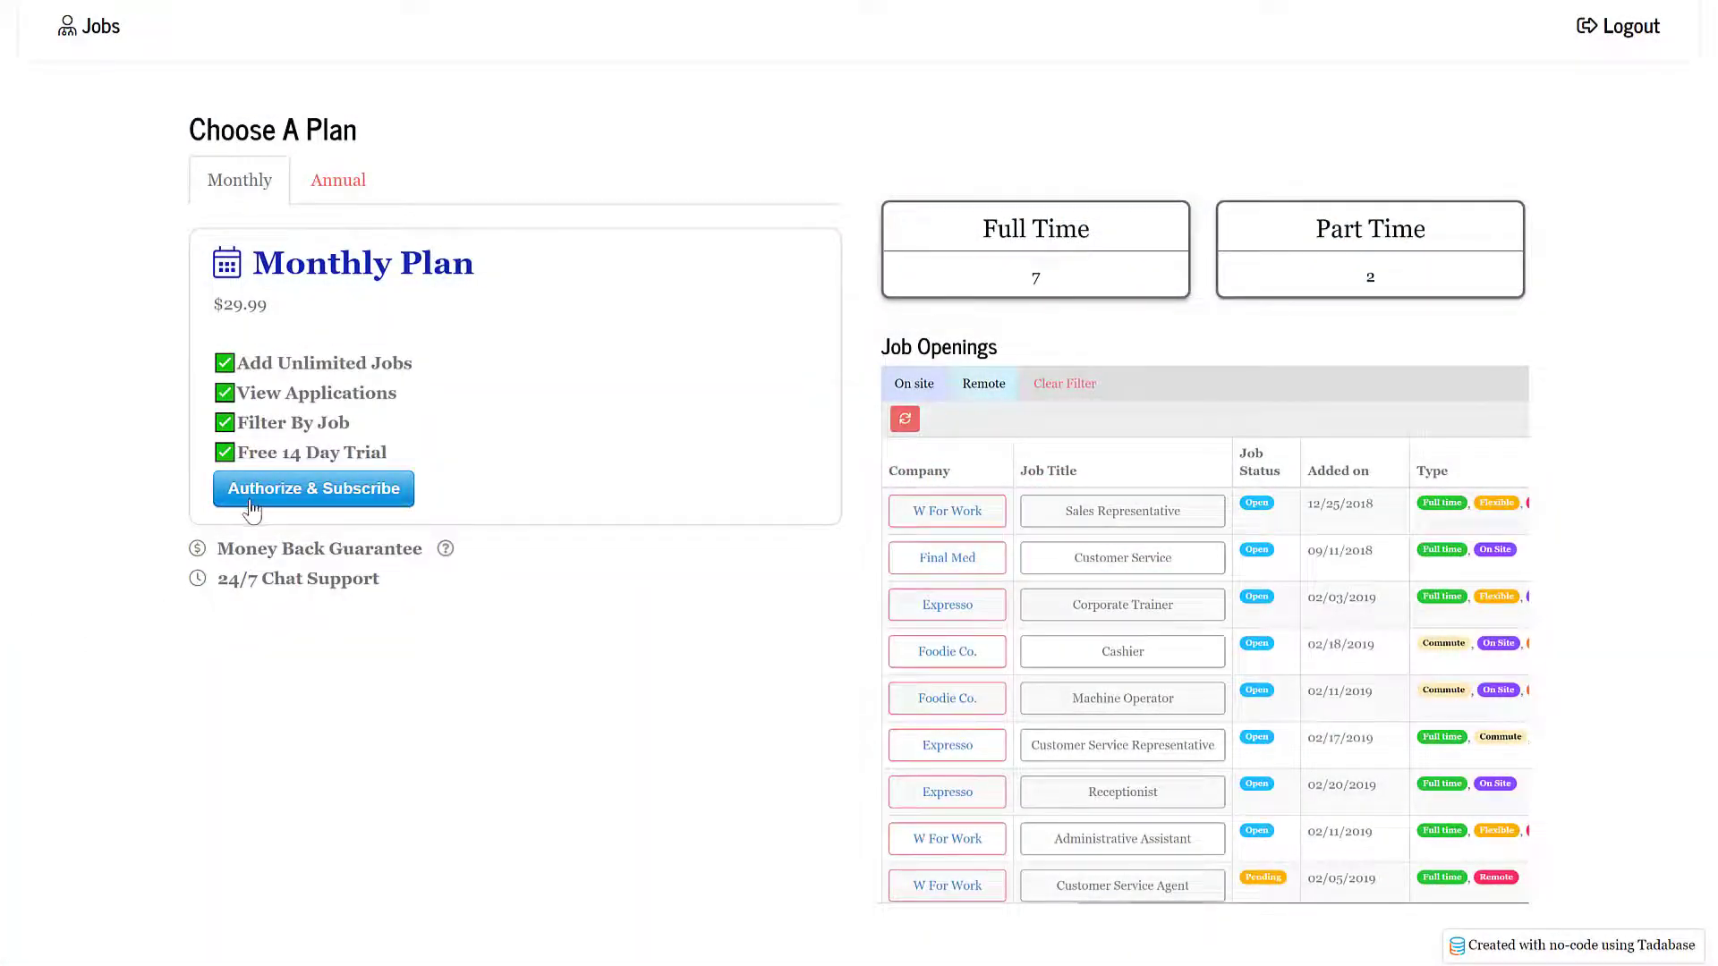
# Start the Authorize & Subscribe checkout for the $29.99 Monthly Plan.
pyautogui.click(250, 501)
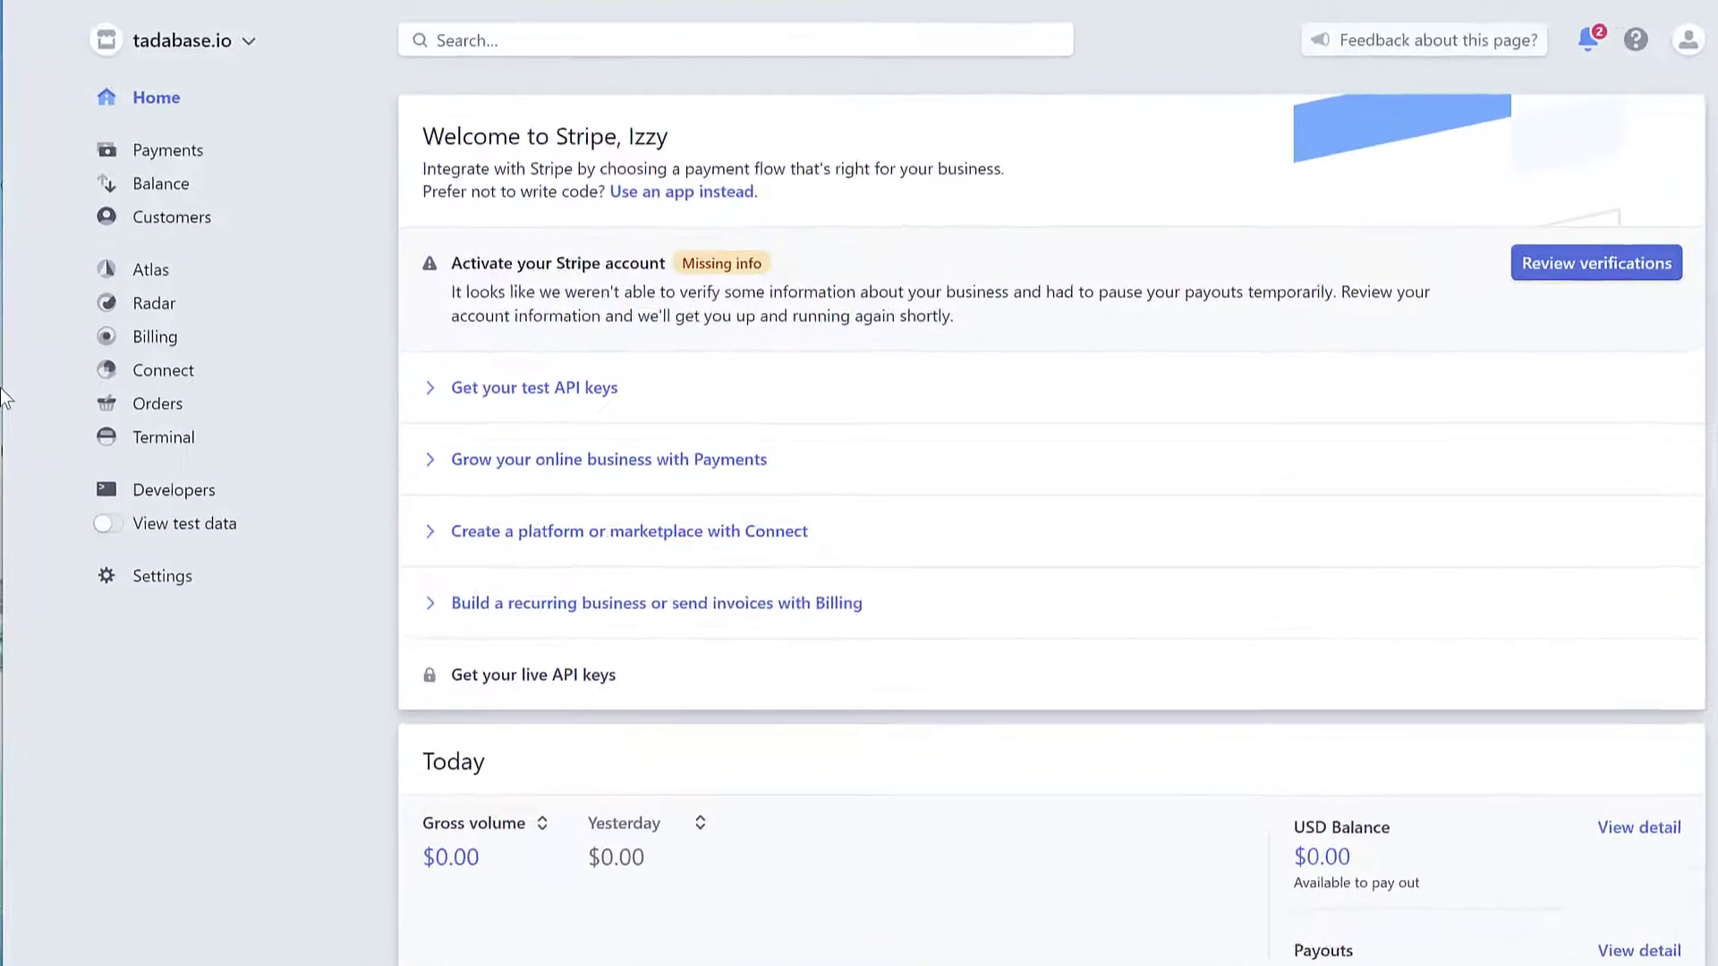
# Create a Stripe product named App Subscription.
pyautogui.click(100, 338)
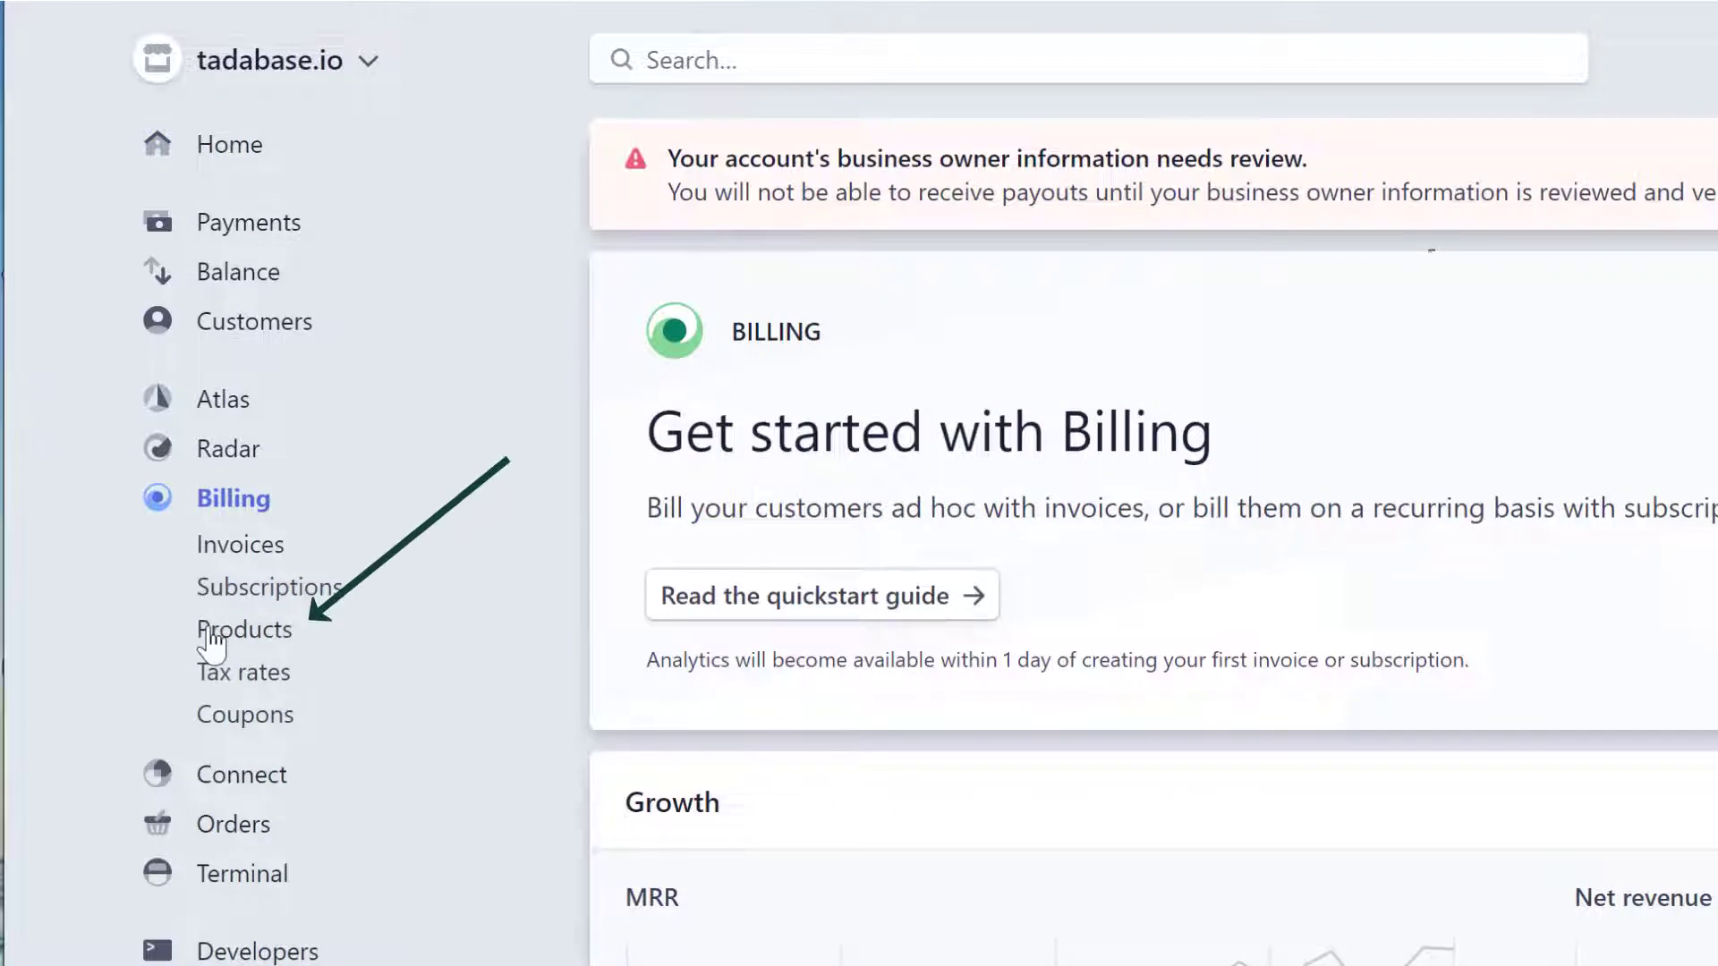
pyautogui.click(201, 637)
pyautogui.click(950, 673)
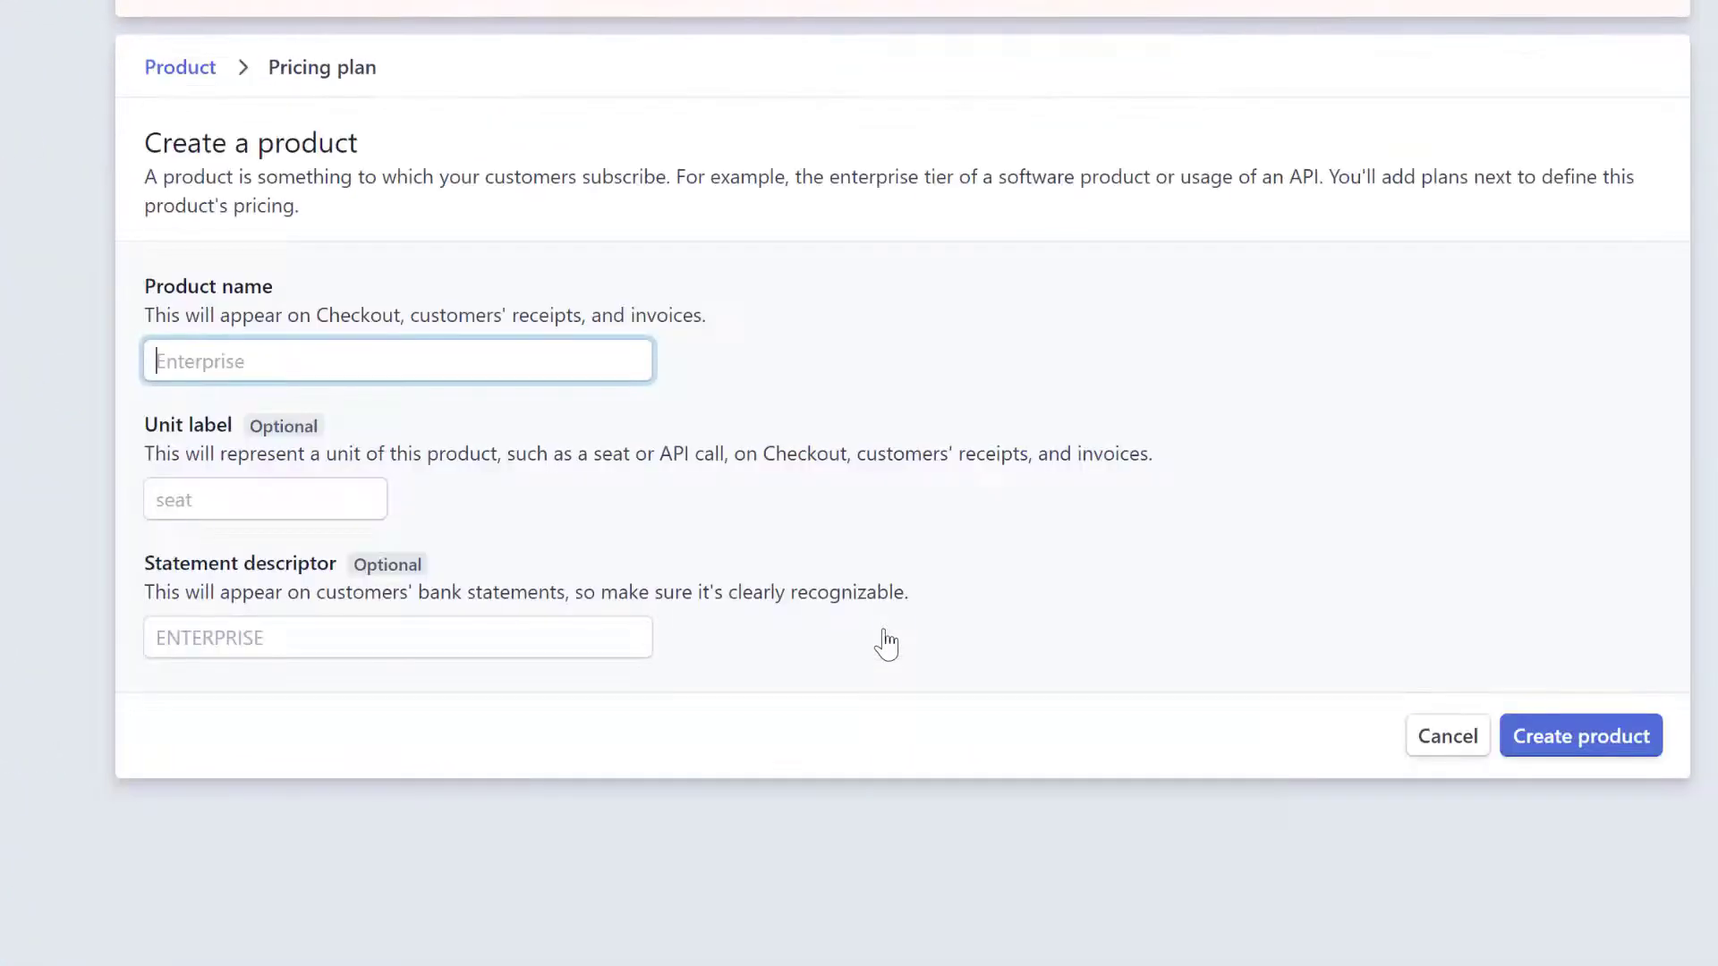
pyautogui.write('App Subscription')
pyautogui.click(530, 412)
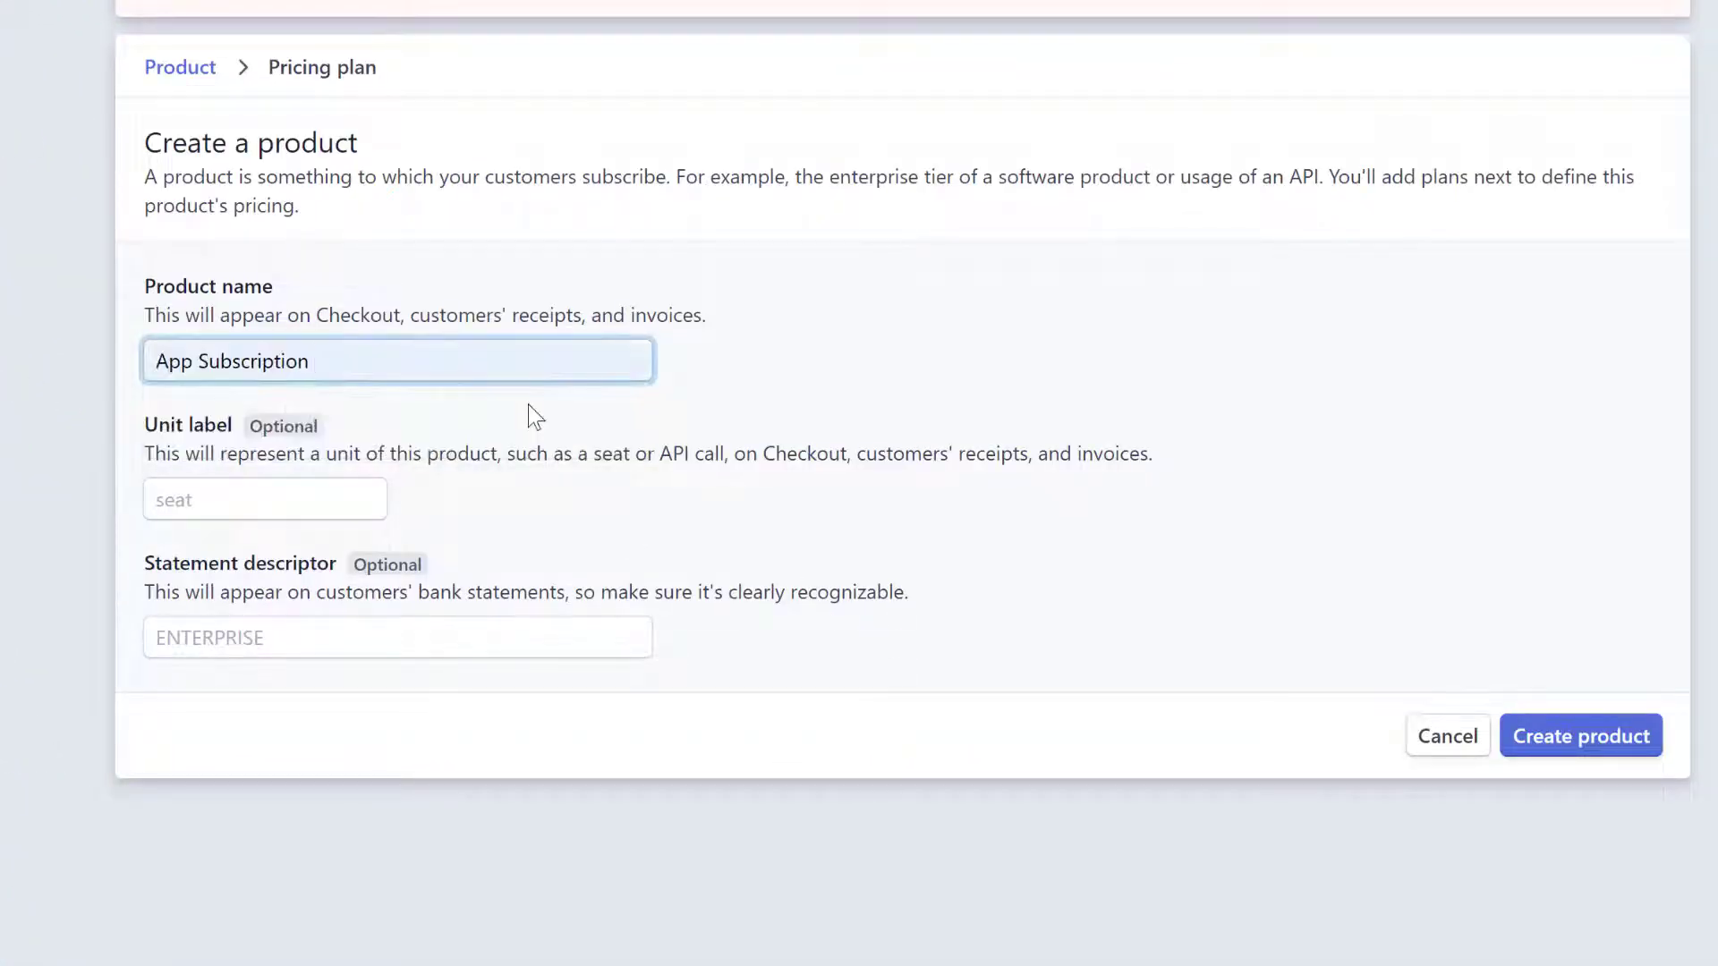
pyautogui.click(1565, 735)
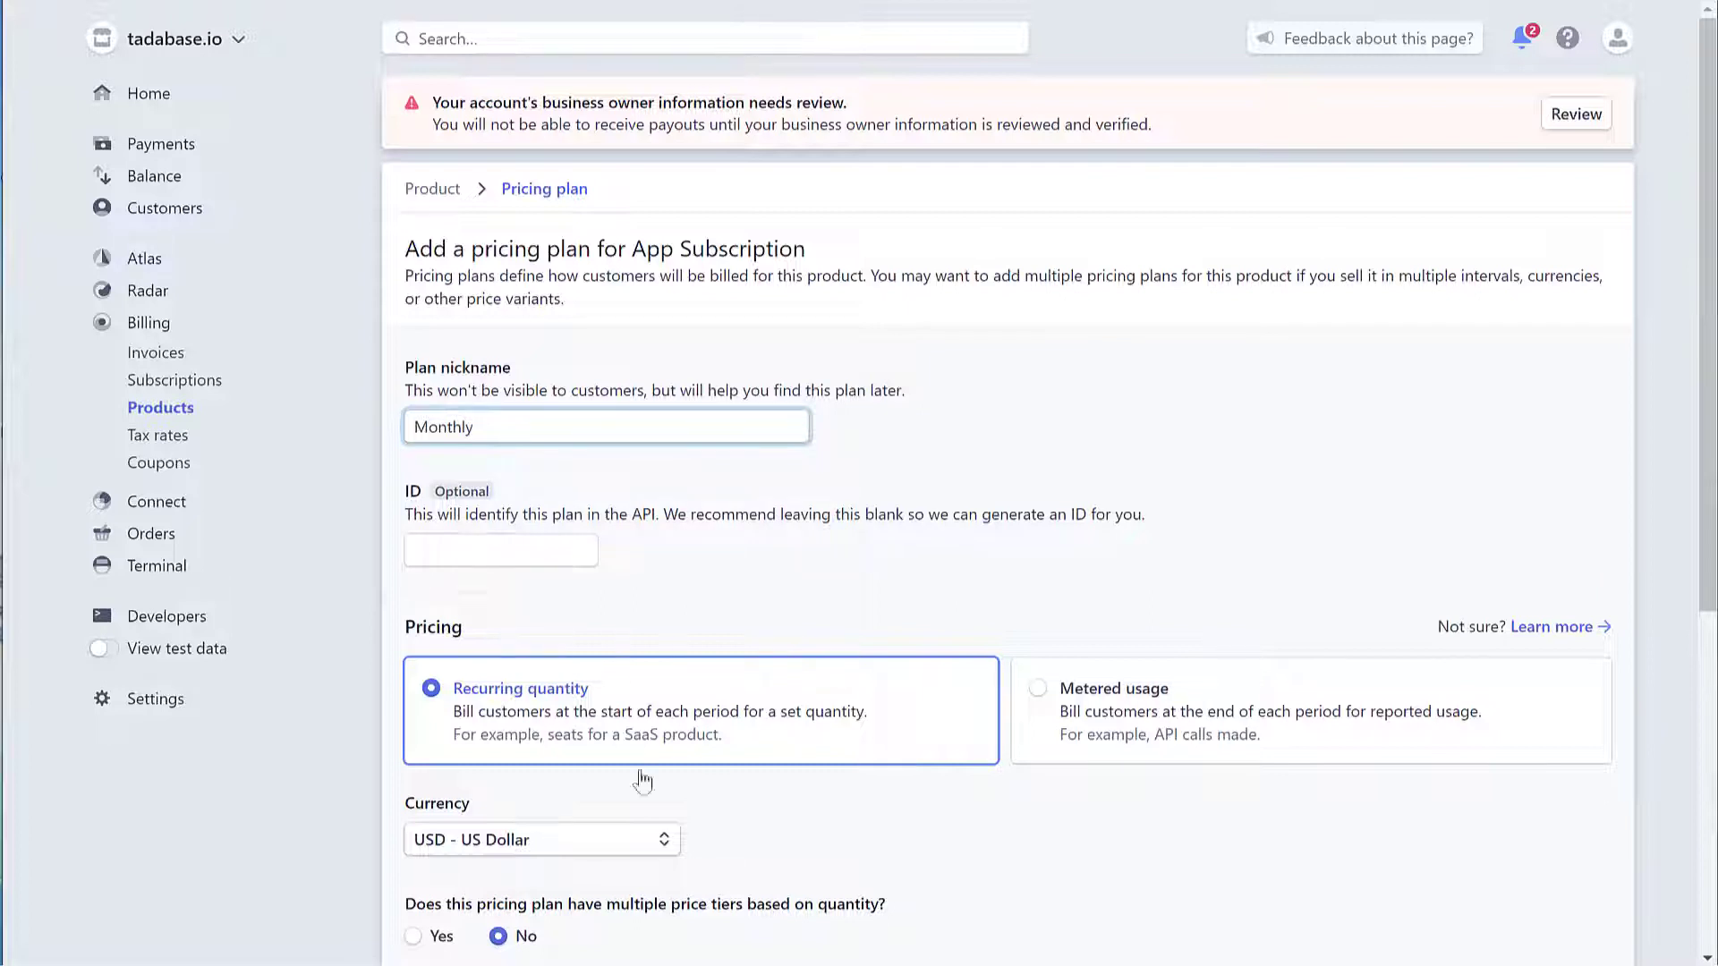
# Add a Monthly pricing plan at $29.99 per month with a 14-day trial.
pyautogui.scroll(-3, 581, 924)
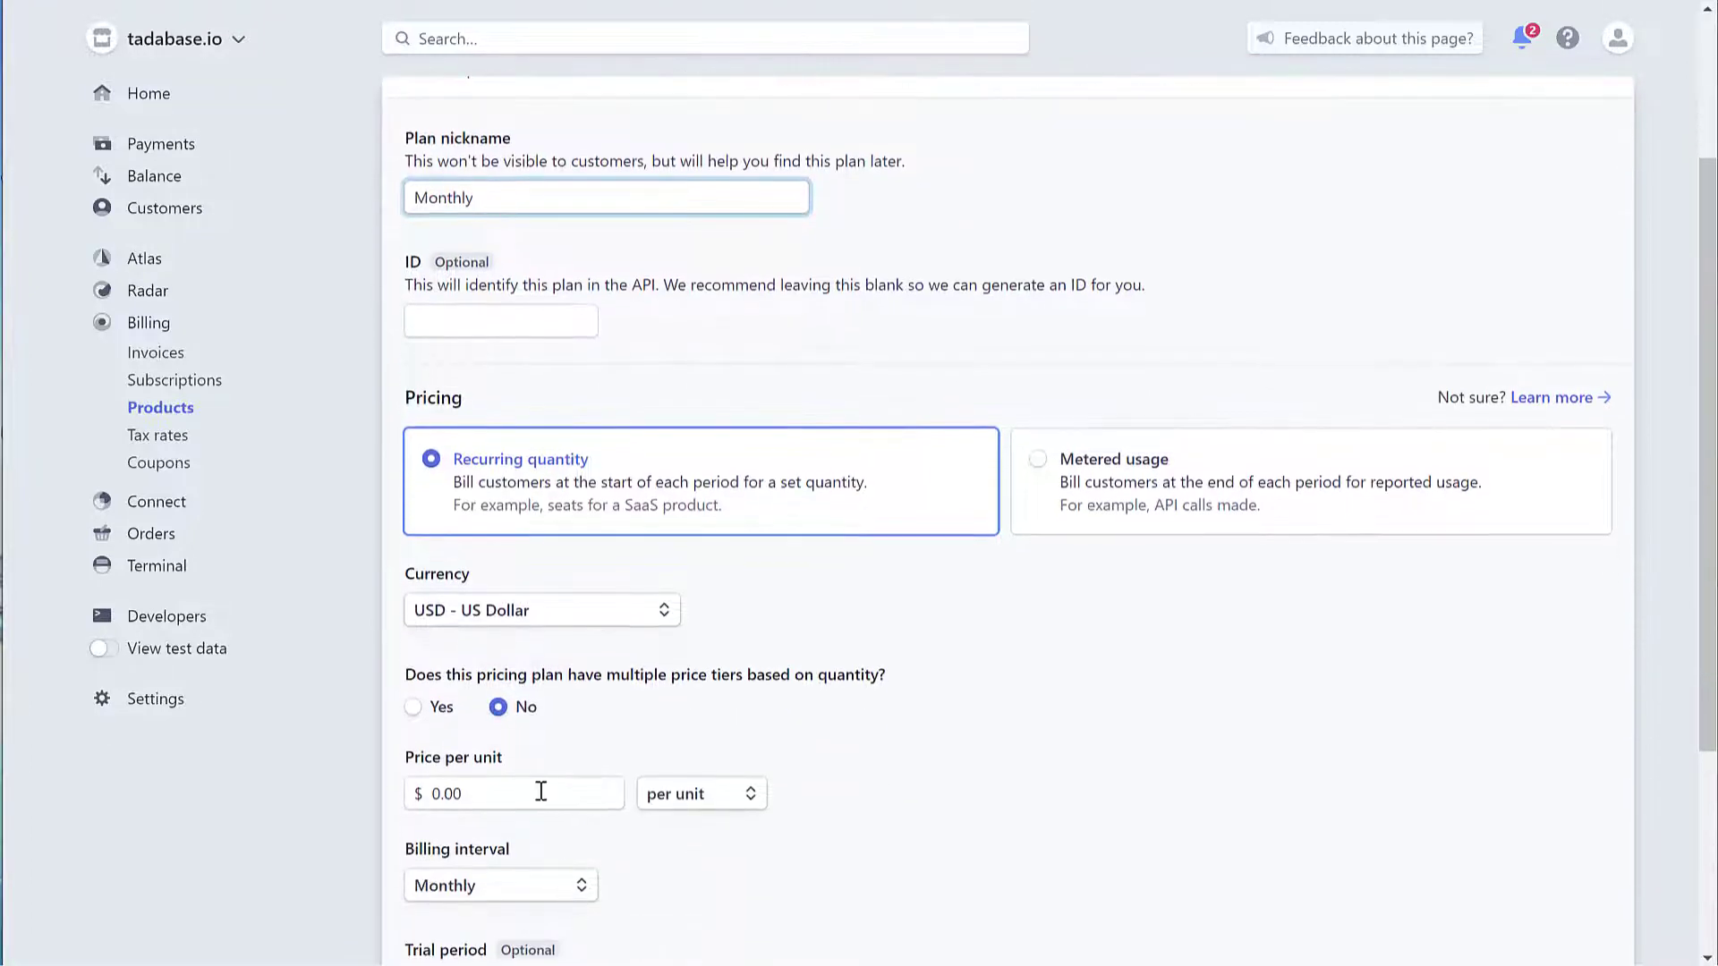
pyautogui.click(541, 791)
pyautogui.write('29.99')
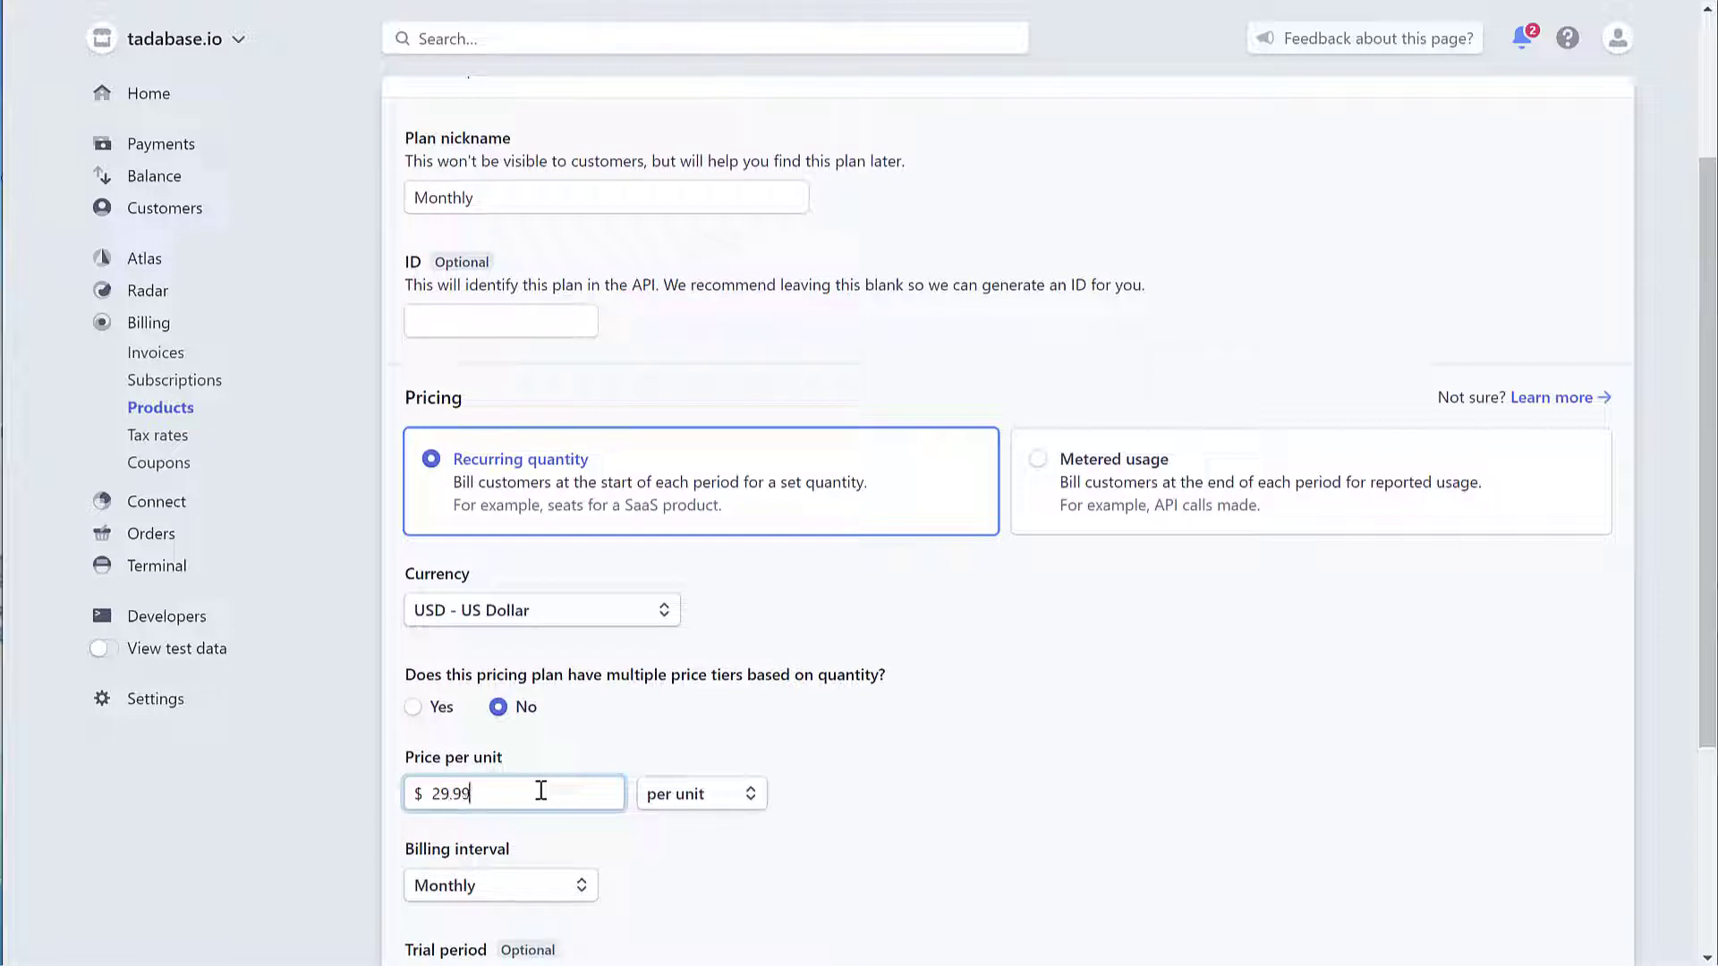
pyautogui.scroll(-3, 573, 795)
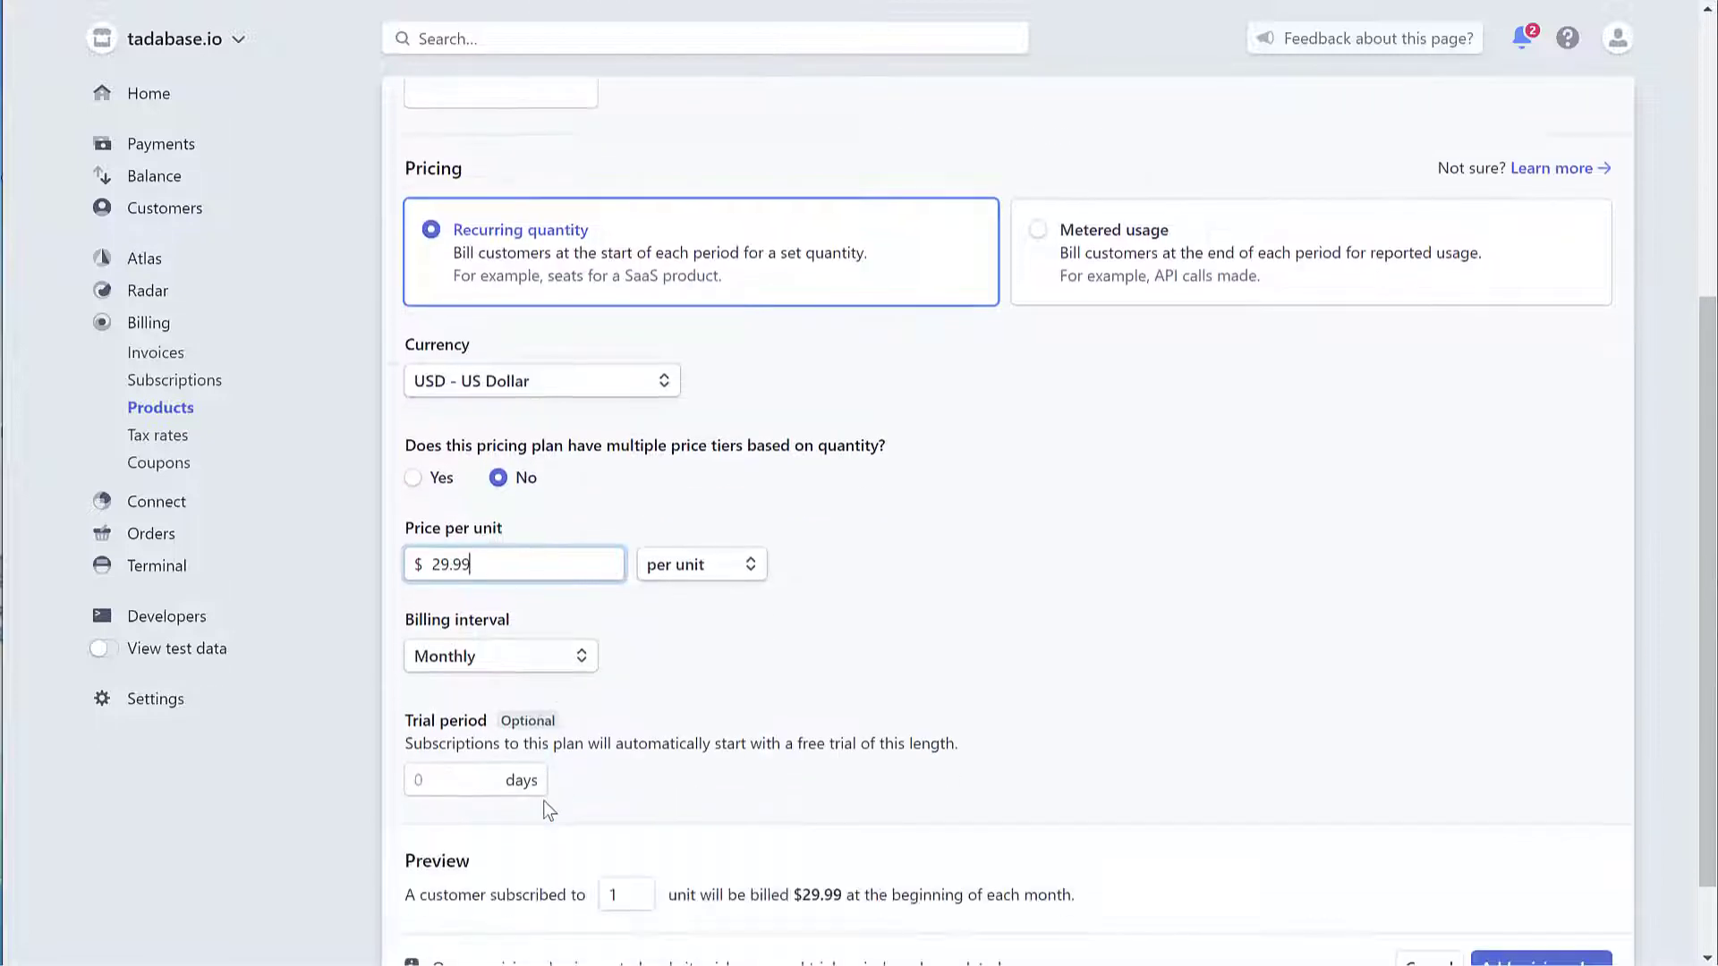
pyautogui.click(481, 790)
pyautogui.scroll(-2, 480, 792)
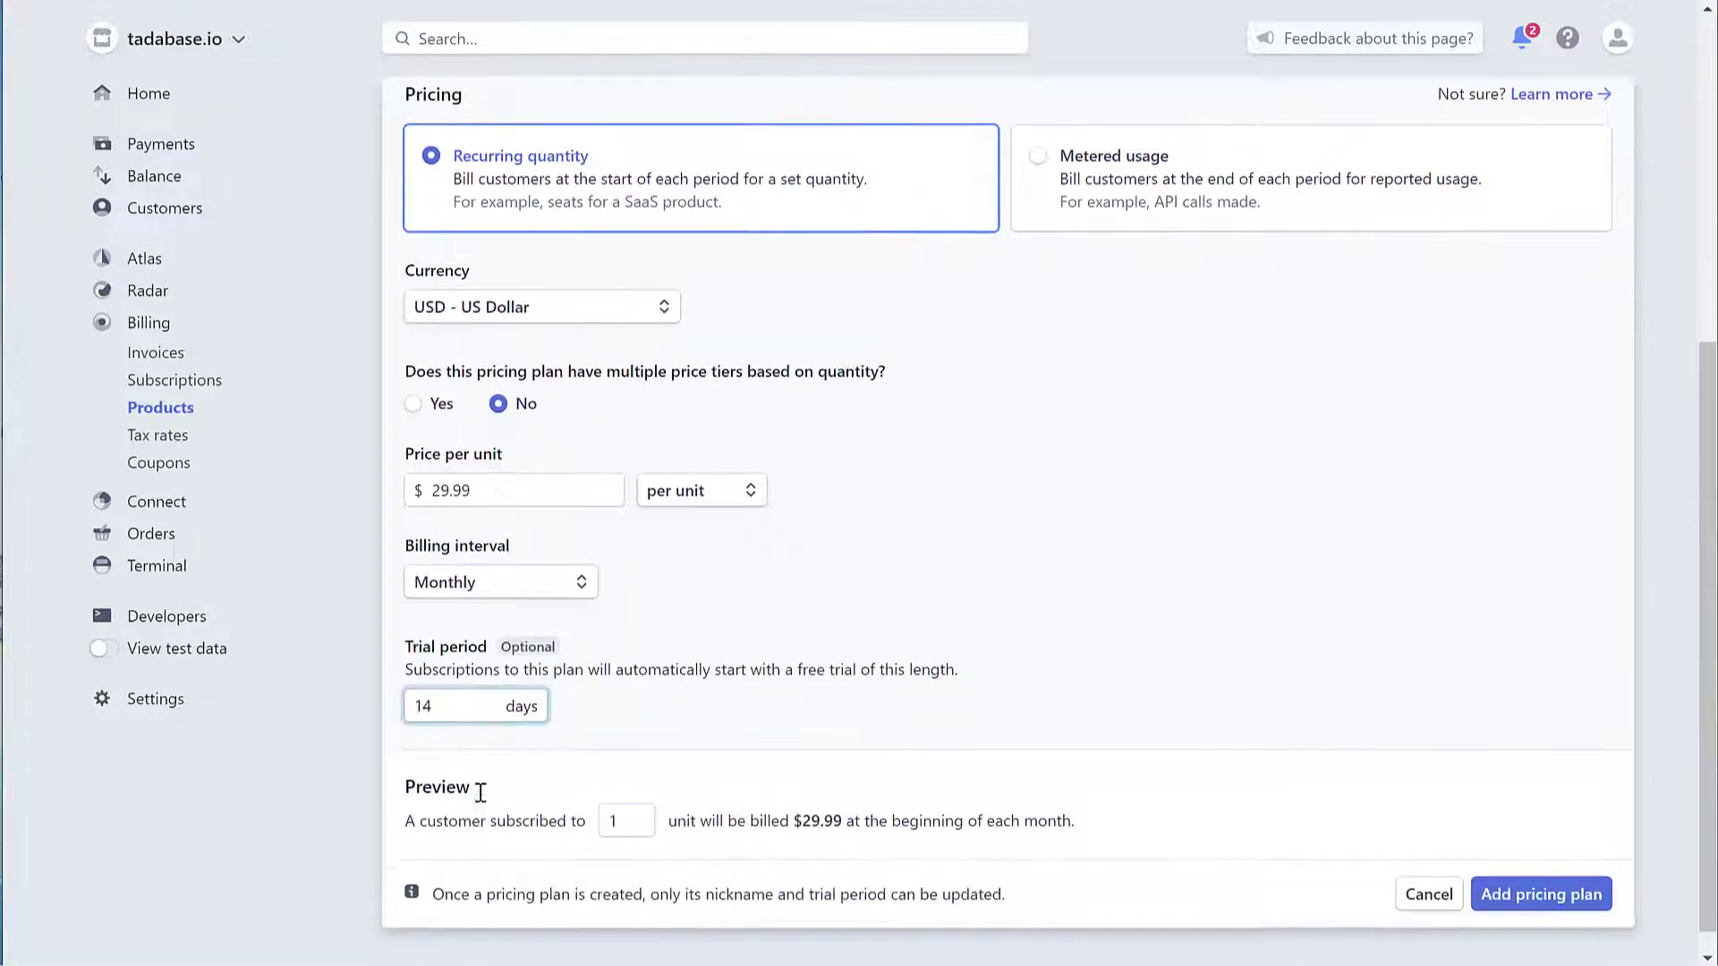
pyautogui.click(1492, 868)
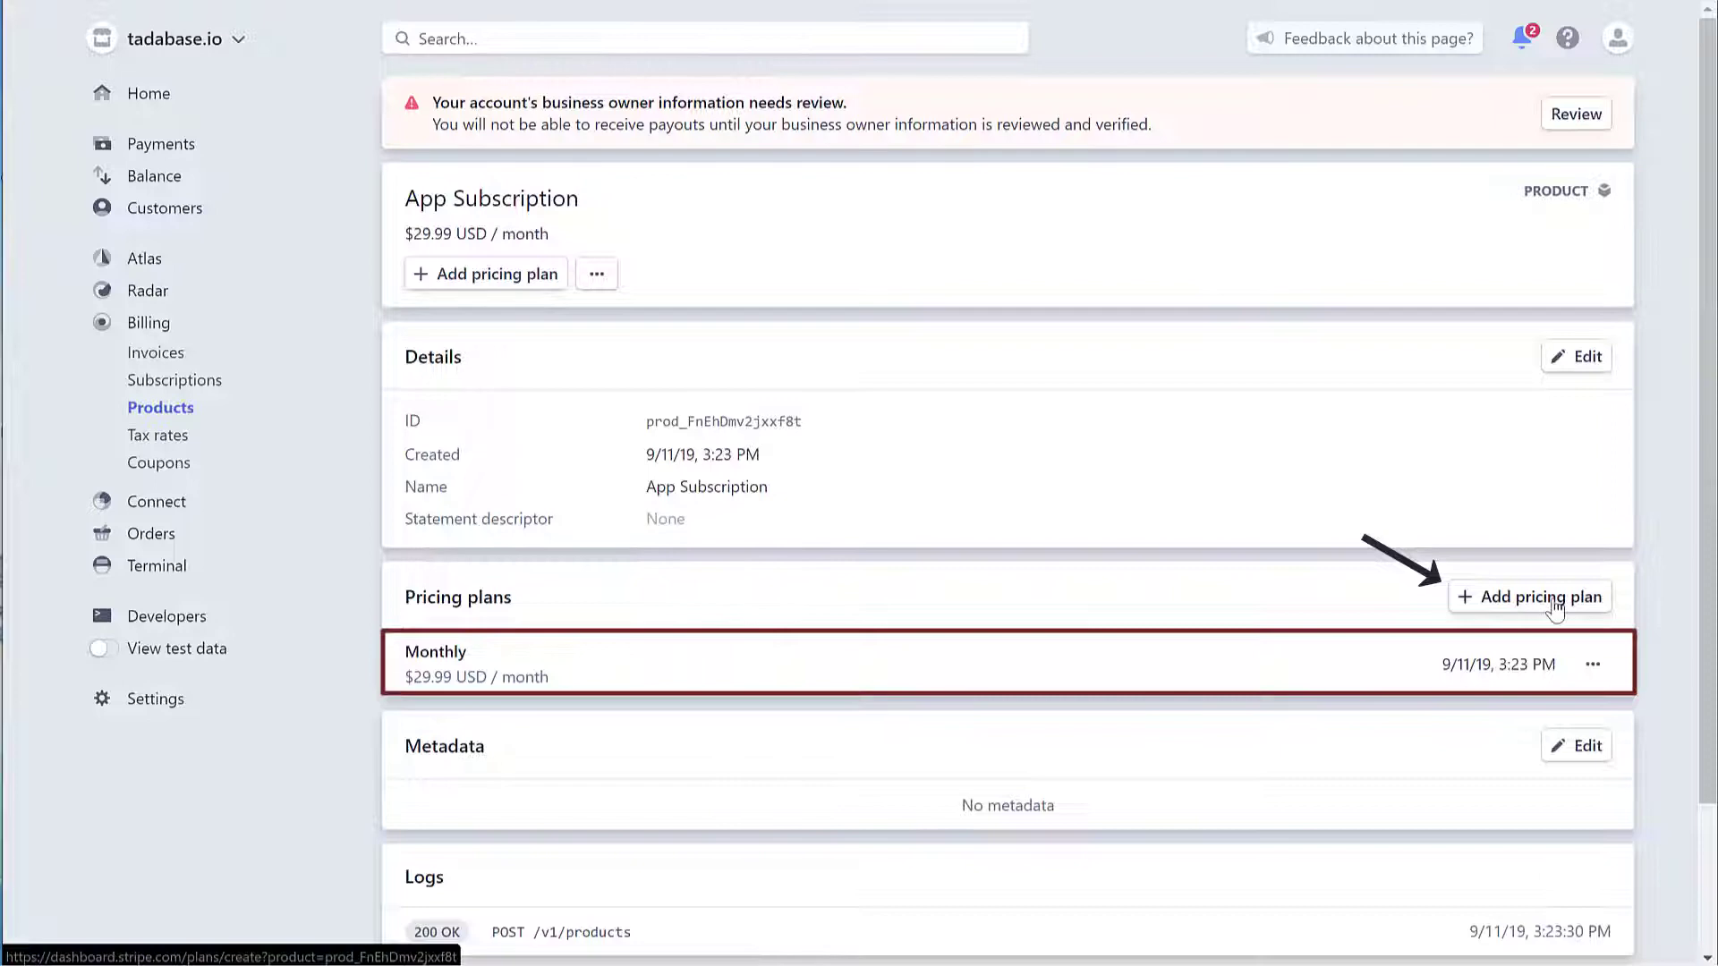
# Add an Annual pricing plan at $299.99, billed yearly, with a 14-day trial.
pyautogui.click(1554, 606)
pyautogui.write('Annual')
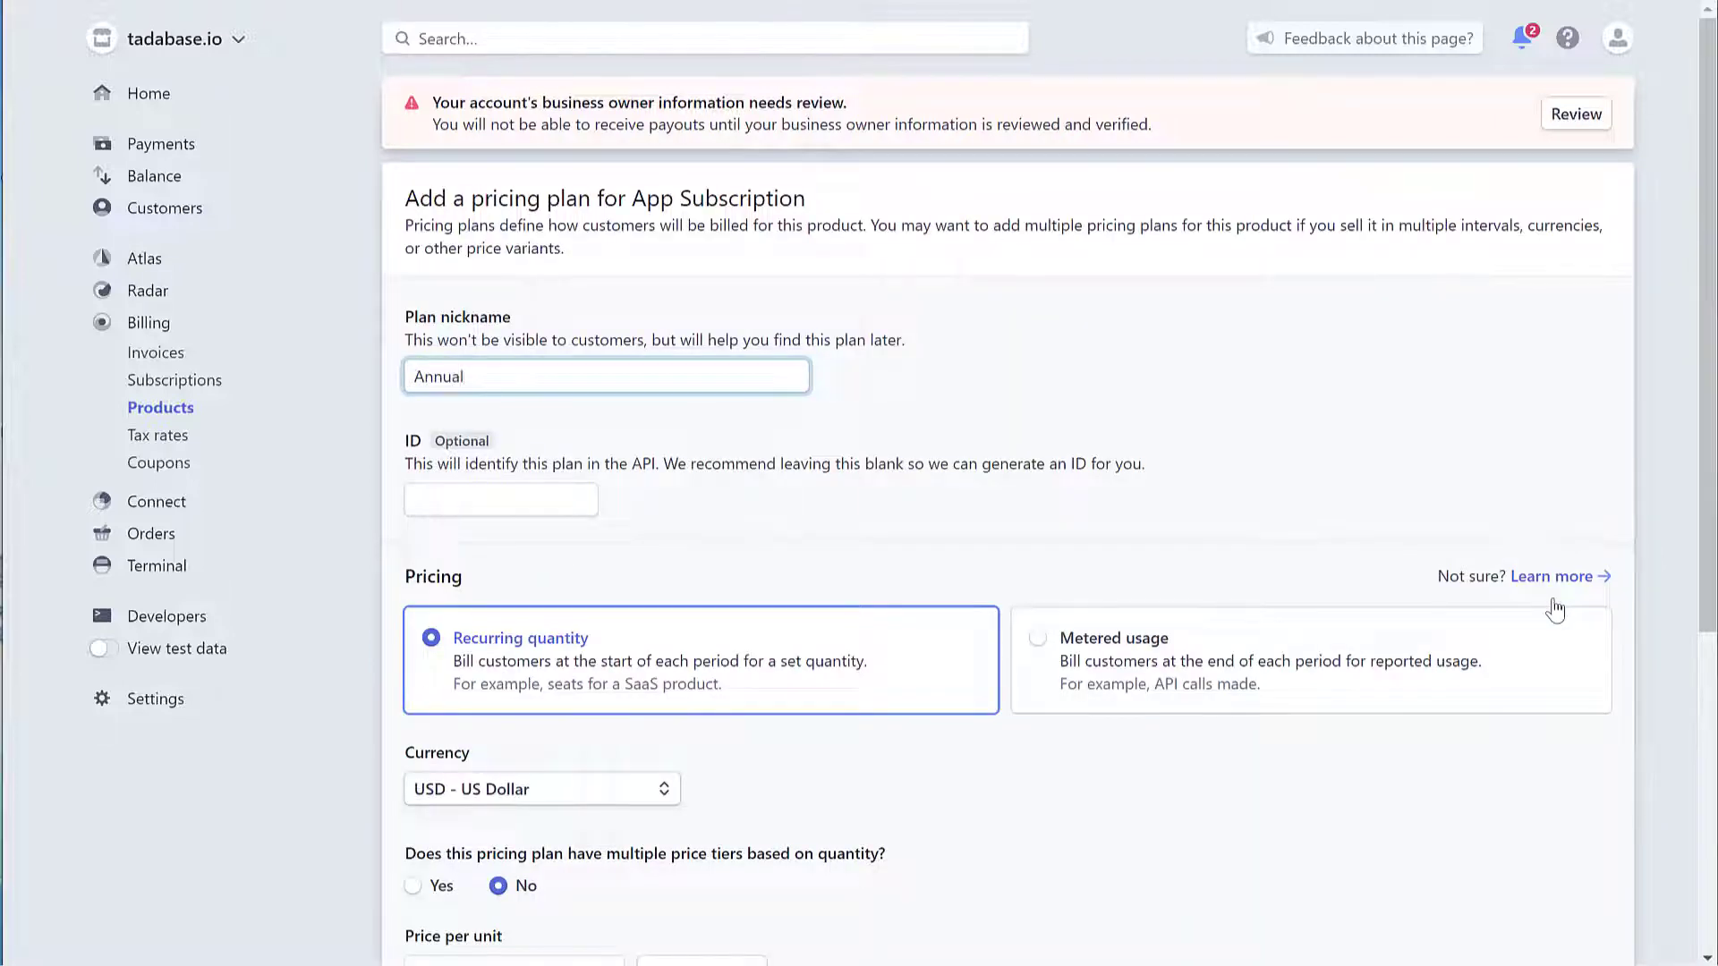
pyautogui.scroll(-1, 555, 823)
pyautogui.click(523, 855)
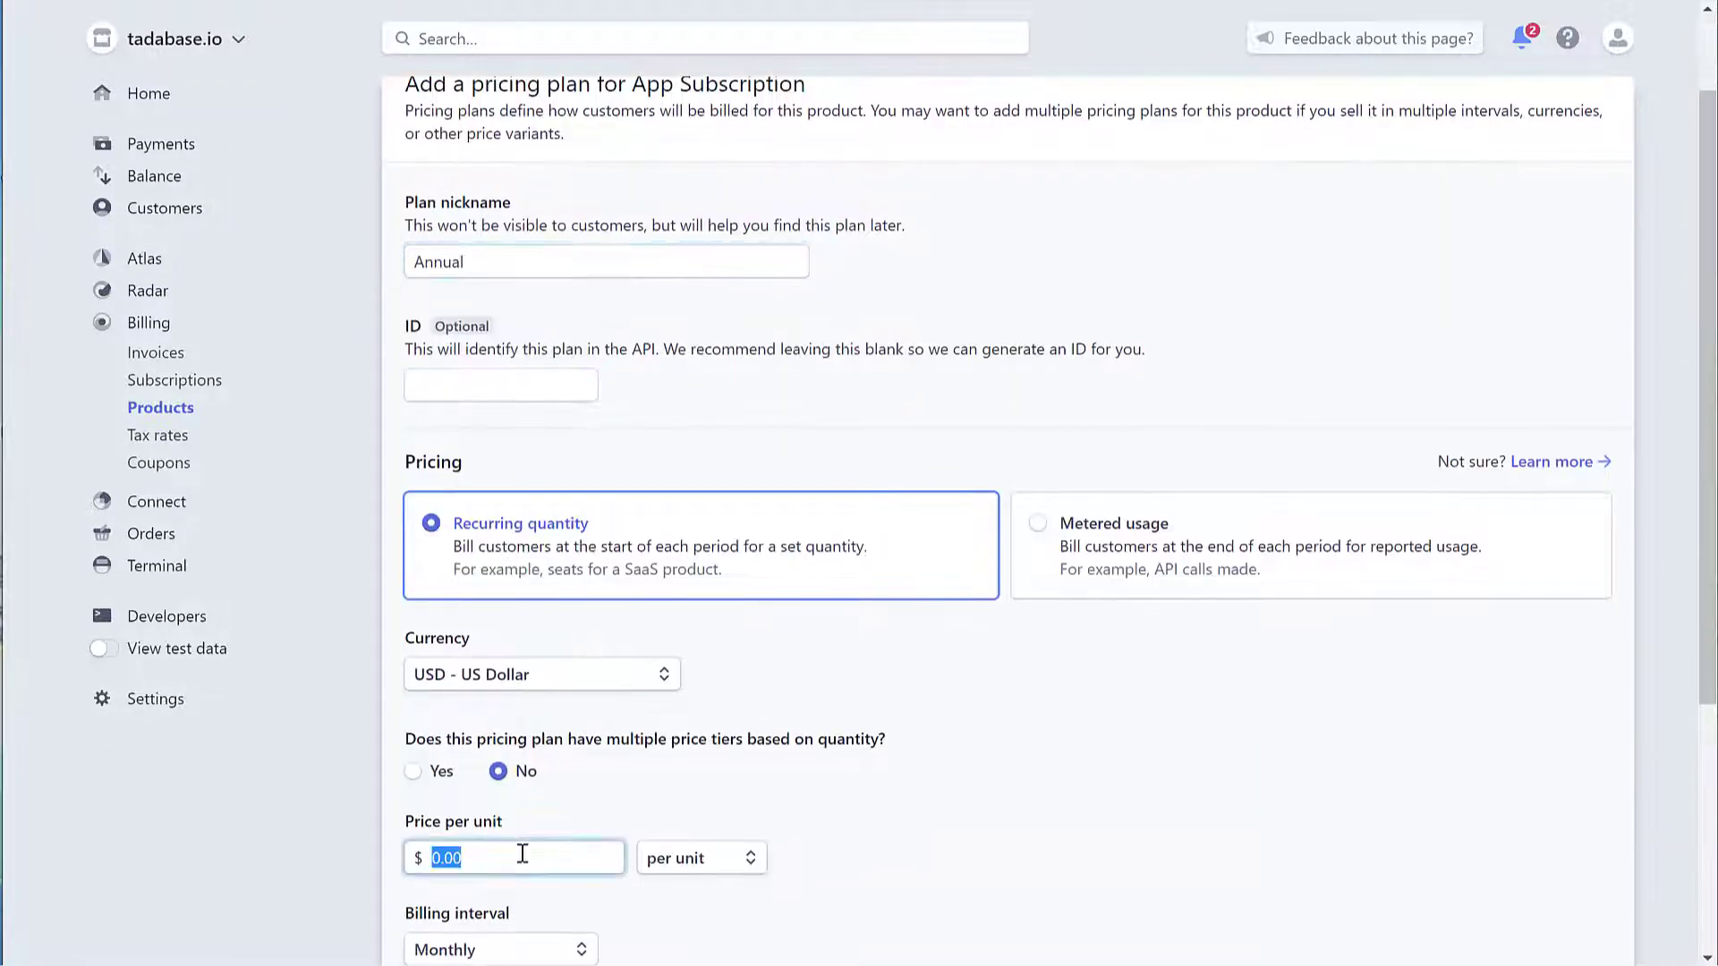
pyautogui.write('299.99')
pyautogui.scroll(-2, 522, 854)
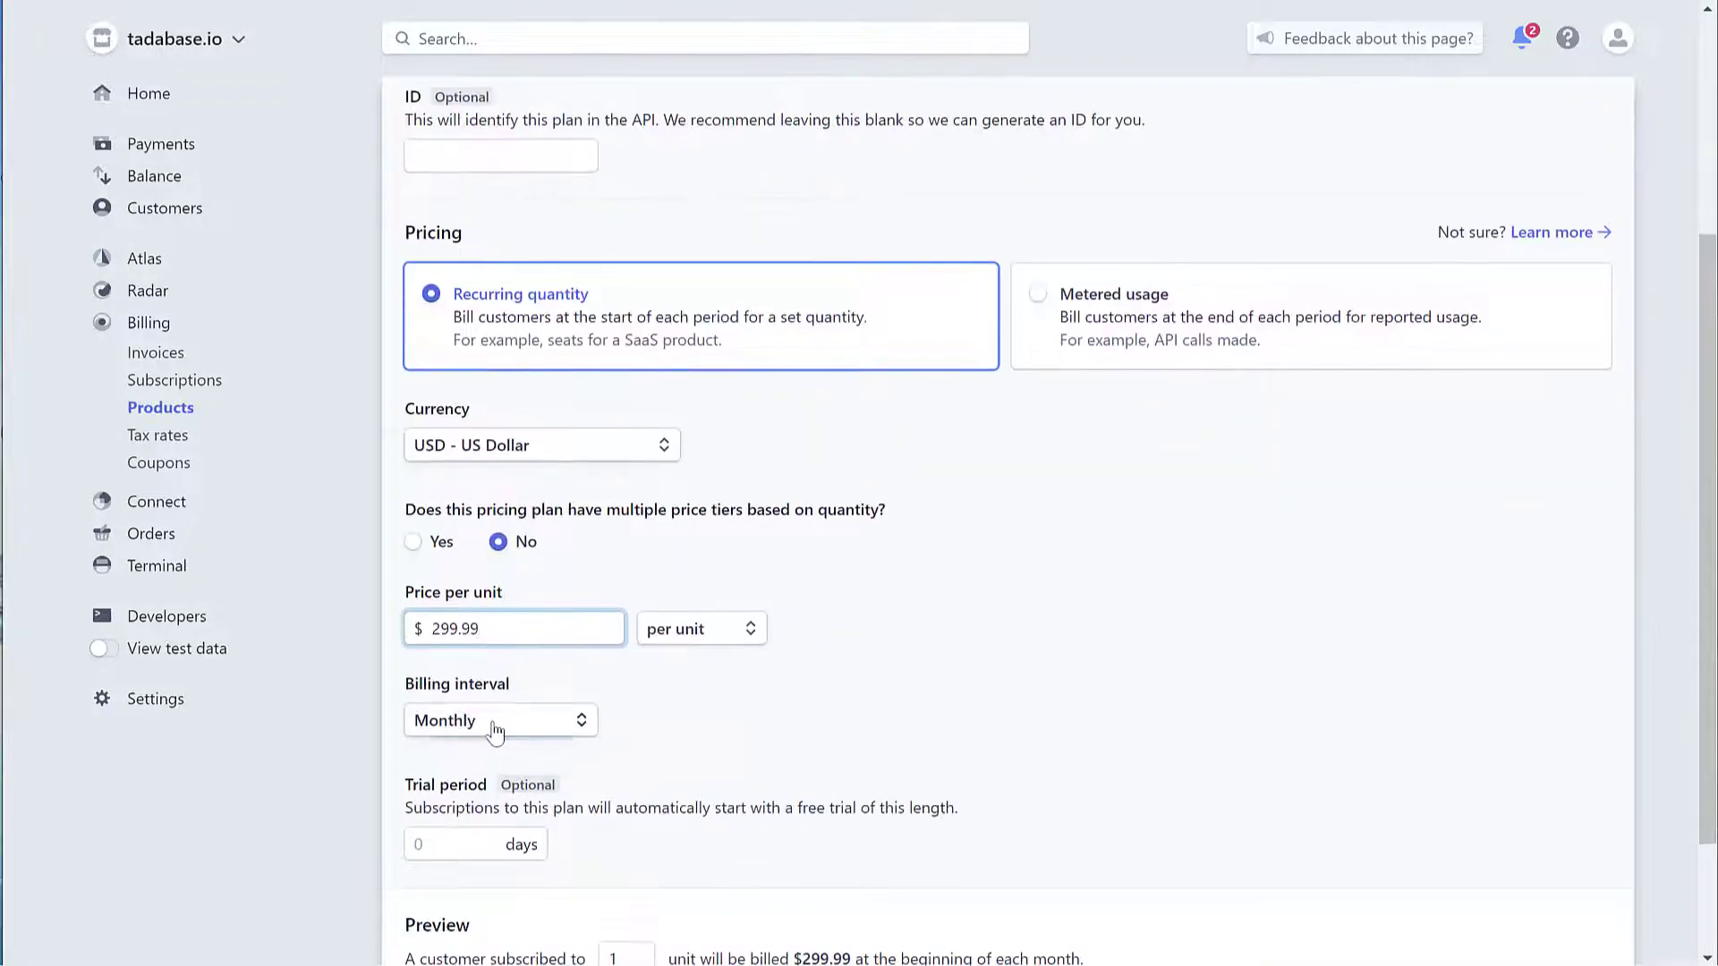
pyautogui.click(501, 721)
pyautogui.click(488, 653)
pyautogui.click(471, 840)
pyautogui.write('14')
pyautogui.scroll(-1, 472, 841)
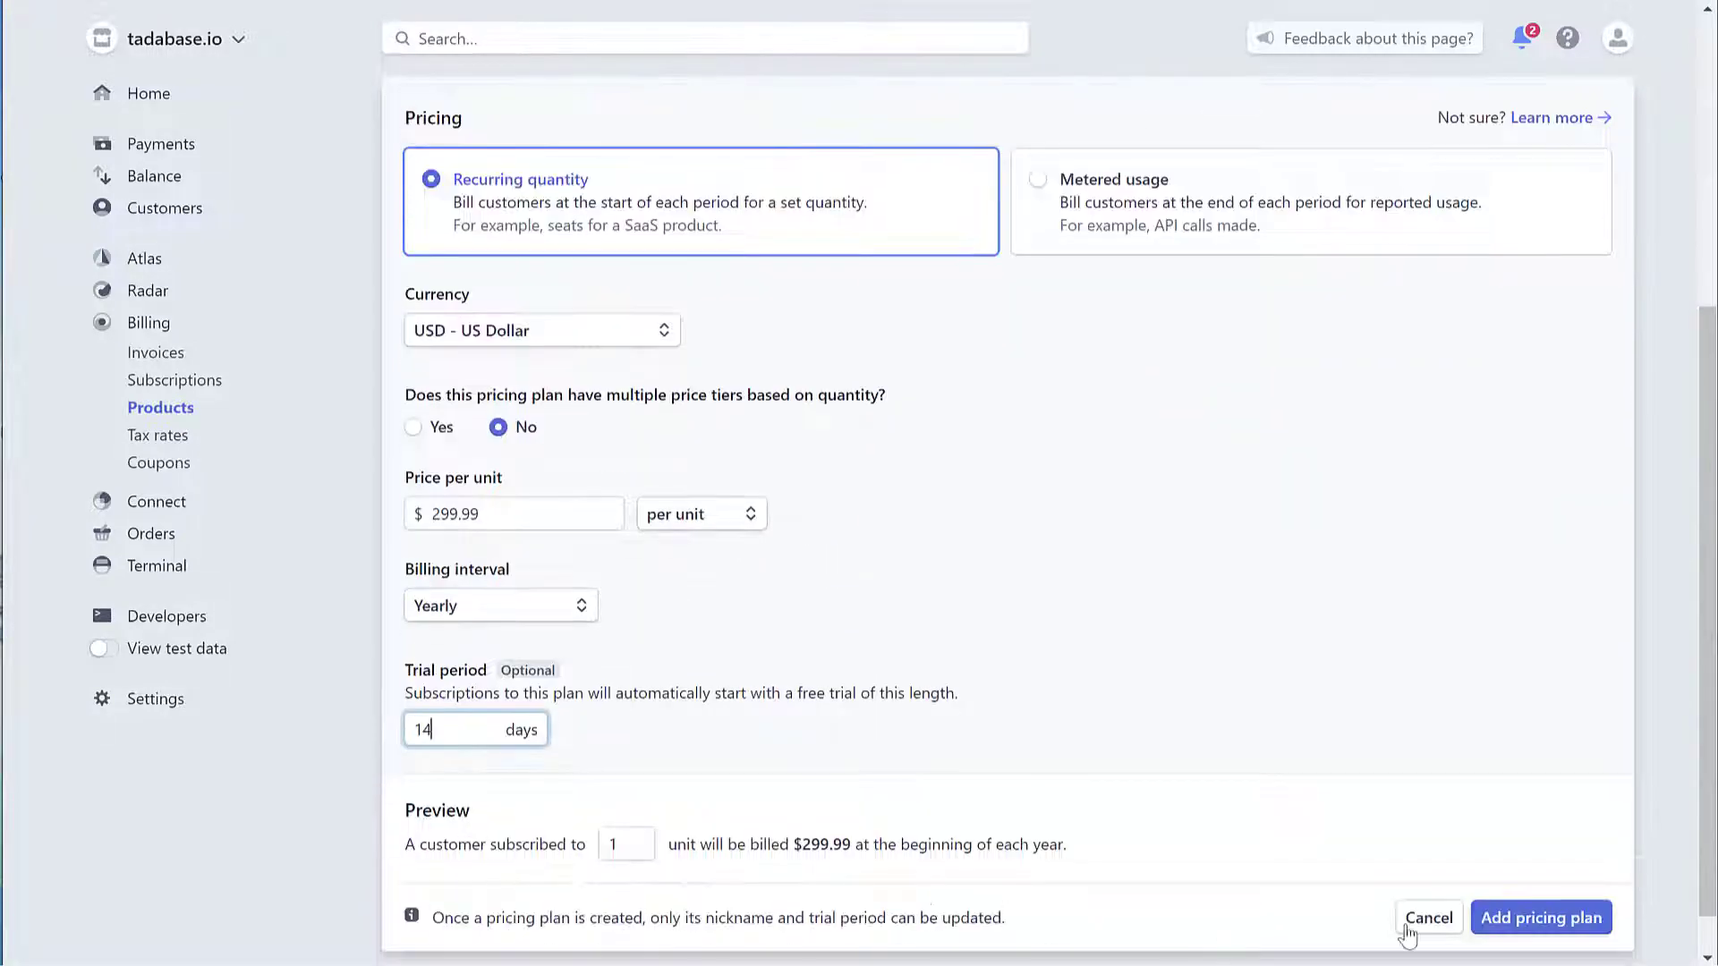
pyautogui.click(1544, 916)
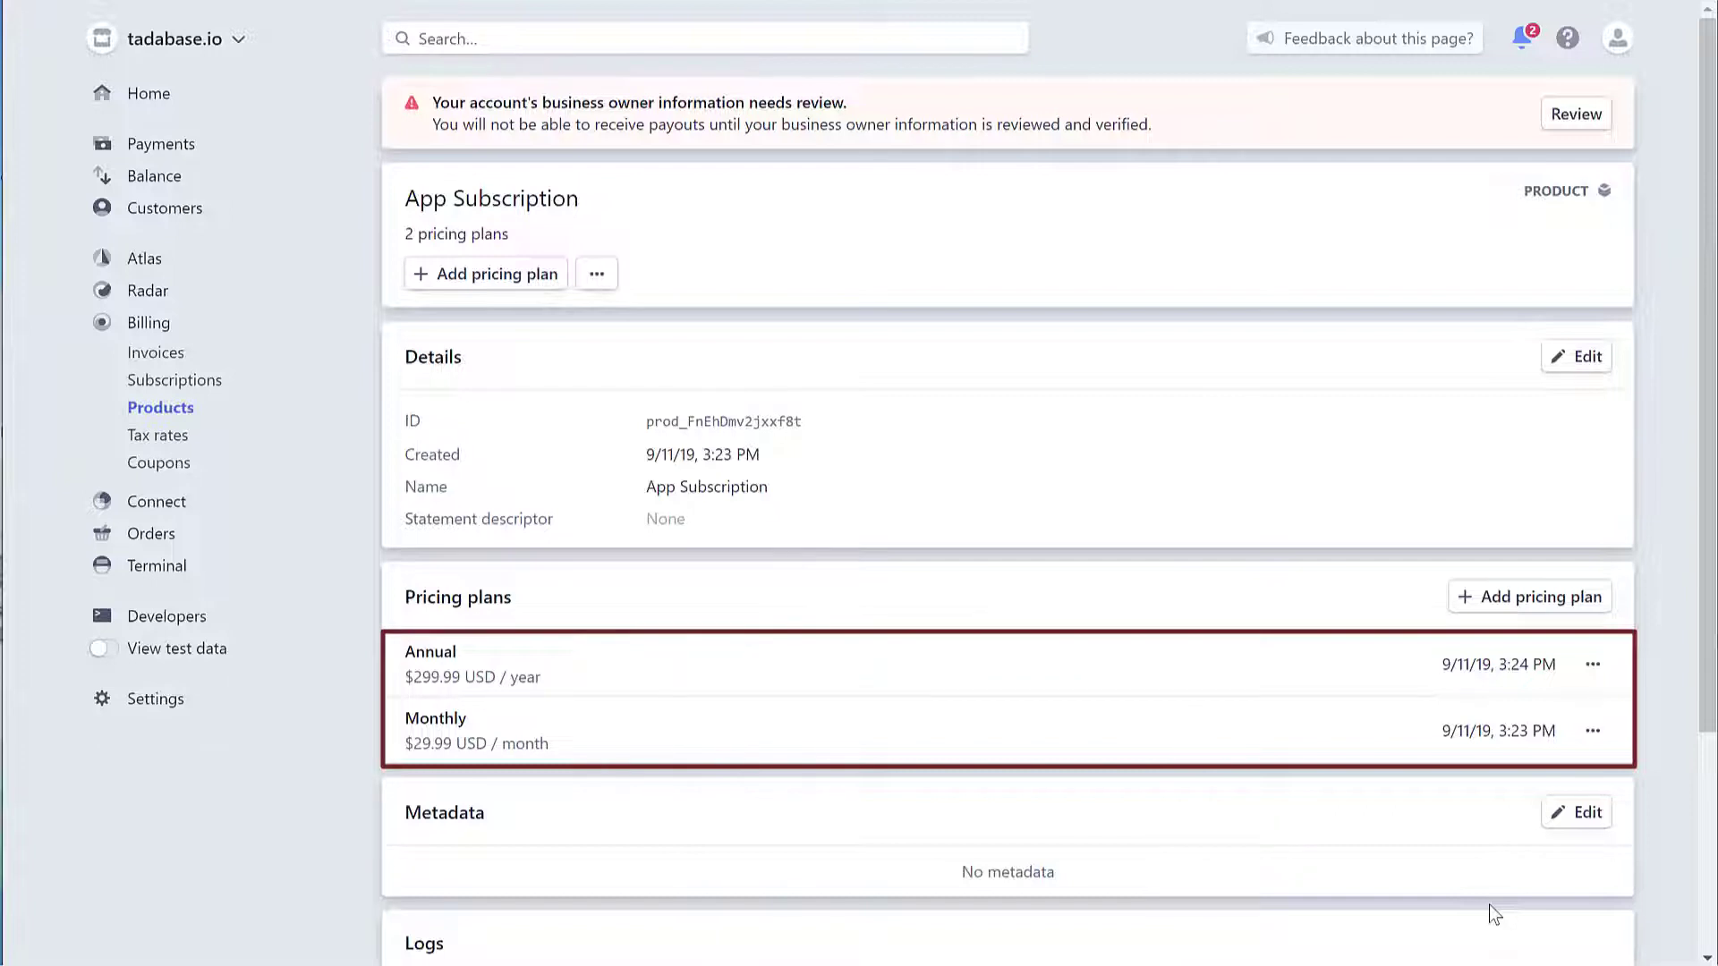
# Copy the publishable key from Developers > API keys.
pyautogui.click(170, 626)
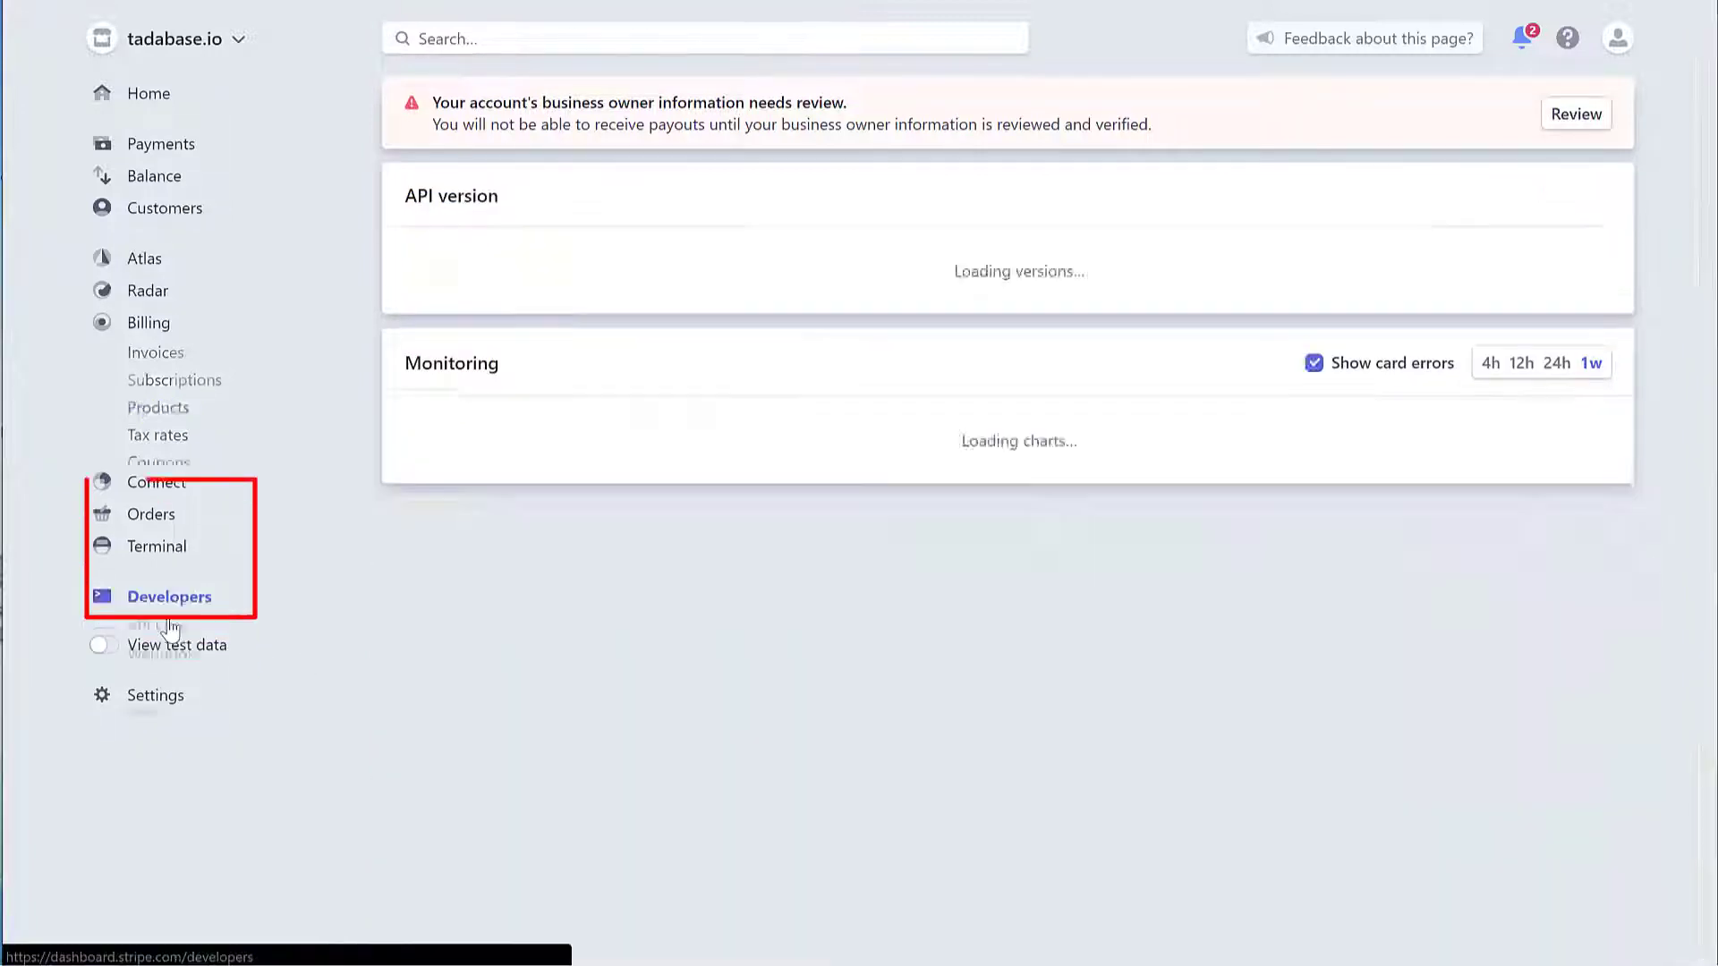
pyautogui.click(154, 501)
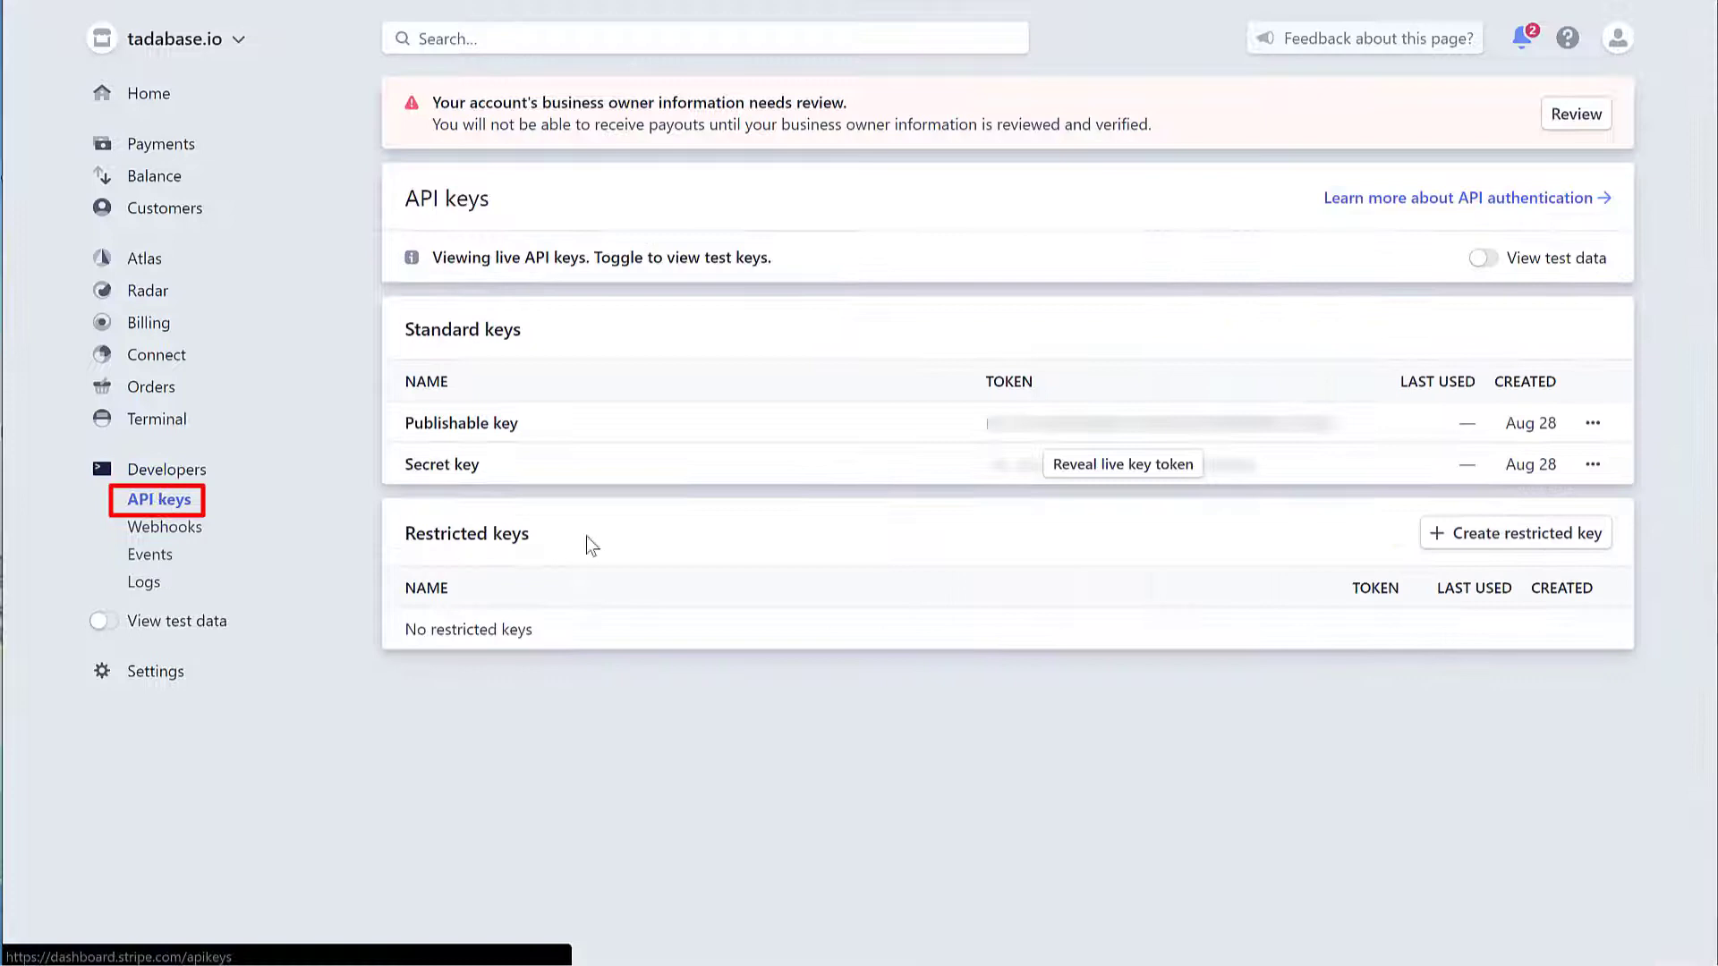
pyautogui.moveTo(1337, 423); pyautogui.dragTo(988, 410)
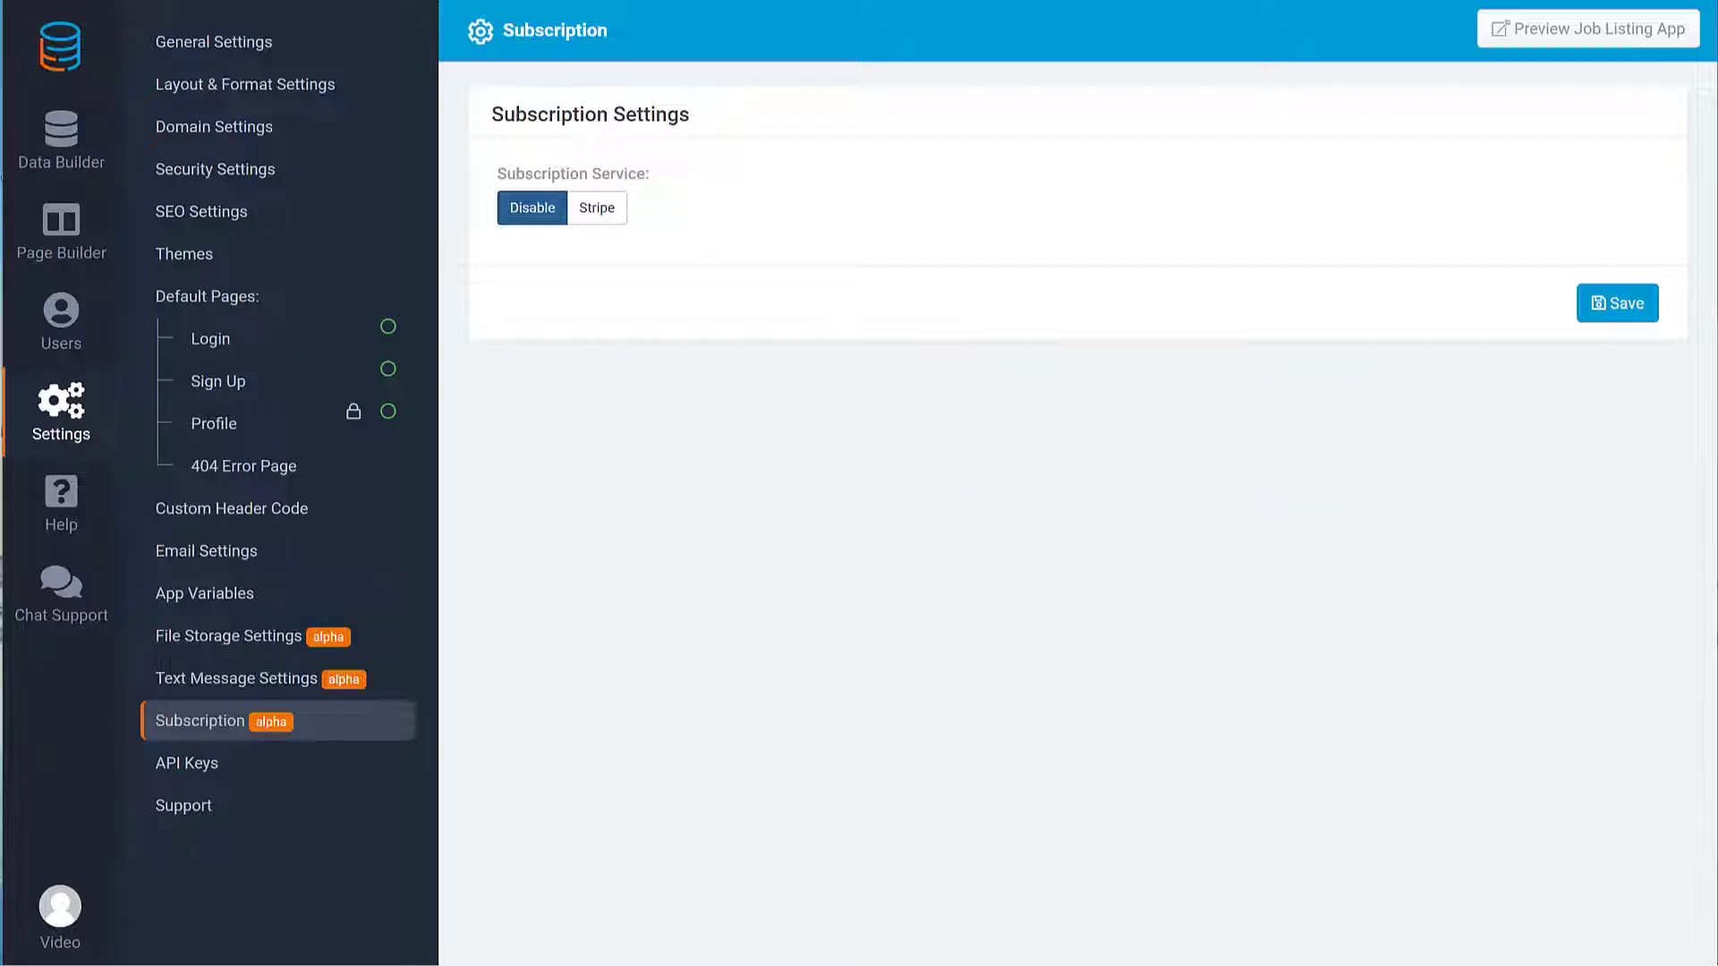
# Connect Stripe with the publishable and secret keys, then refresh plans to load Annual and Monthly.
pyautogui.click(596, 208)
pyautogui.click(788, 347)
pyautogui.hotkey('ctrl', 'v')
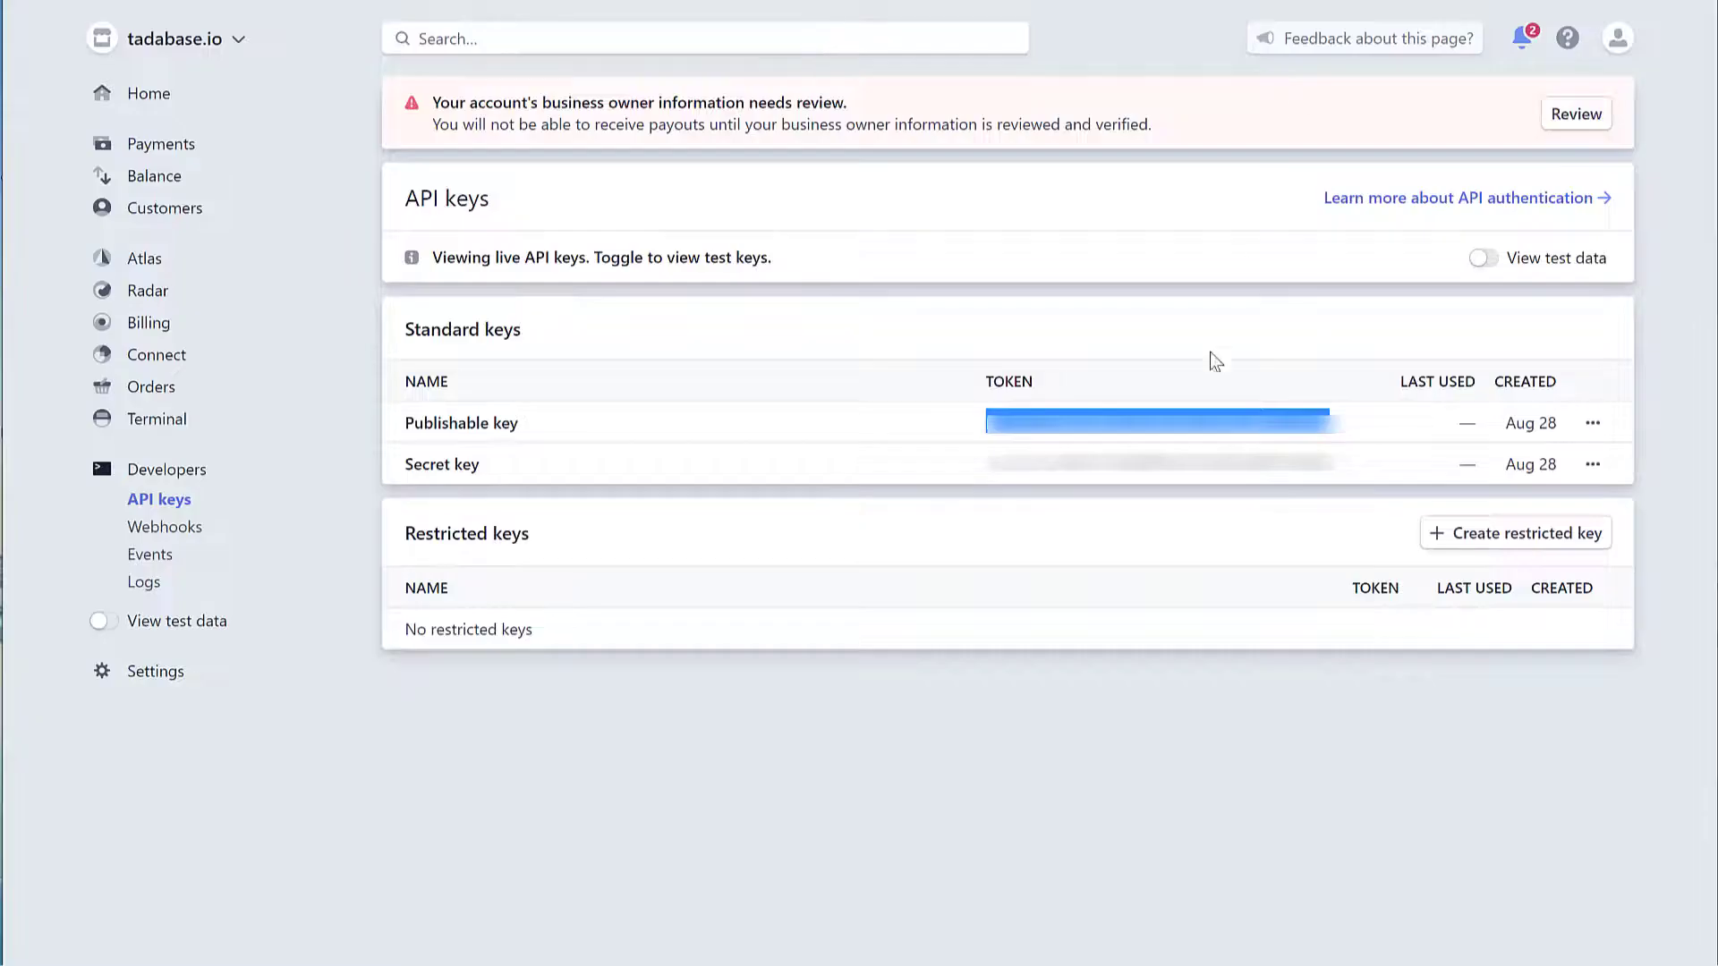
pyautogui.moveTo(1338, 464); pyautogui.dragTo(989, 472)
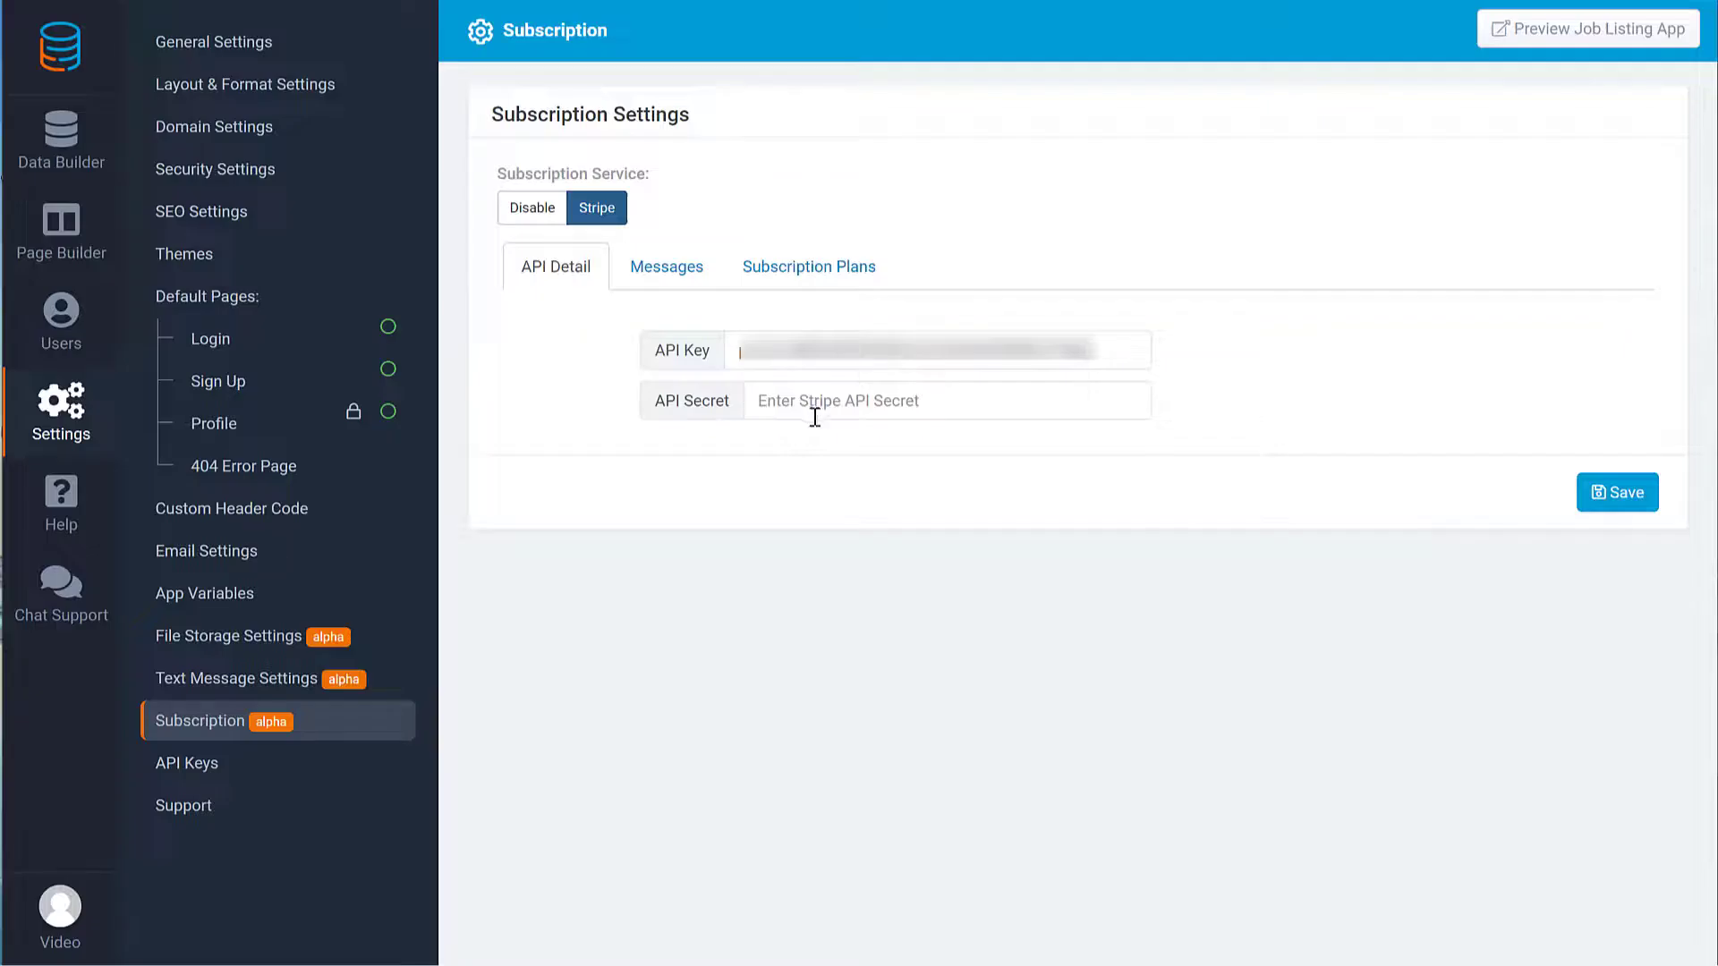
pyautogui.click(815, 417)
pyautogui.hotkey('ctrl', 'v')
pyautogui.click(1619, 495)
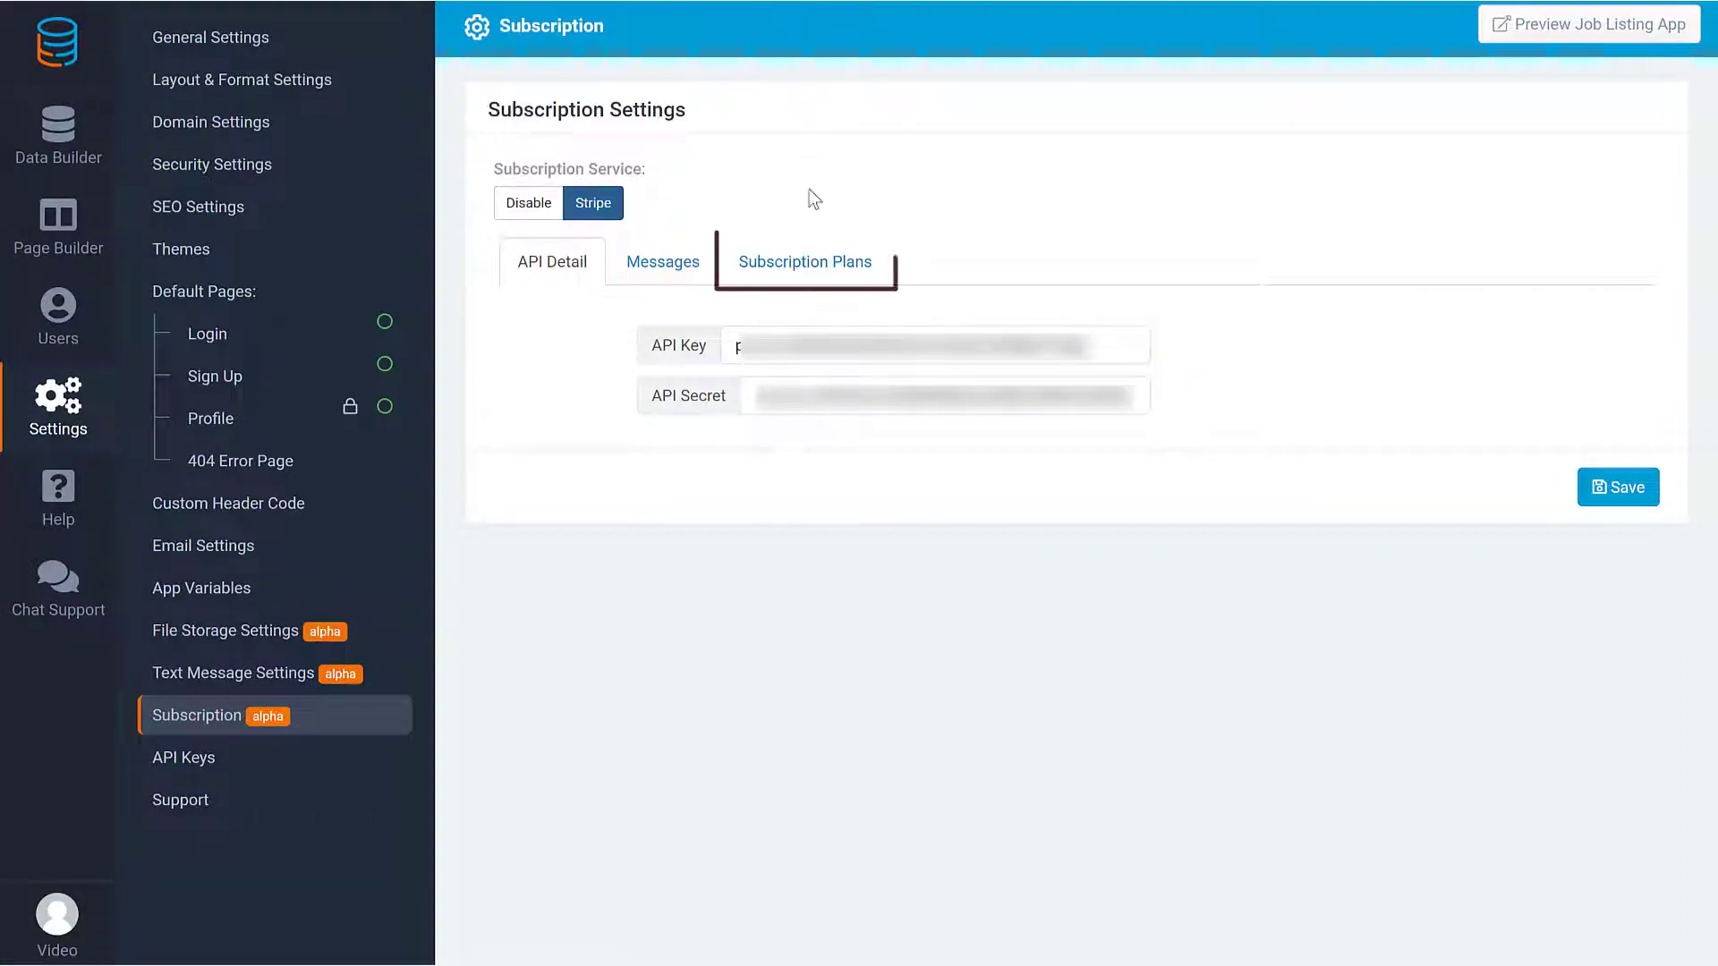
pyautogui.click(810, 273)
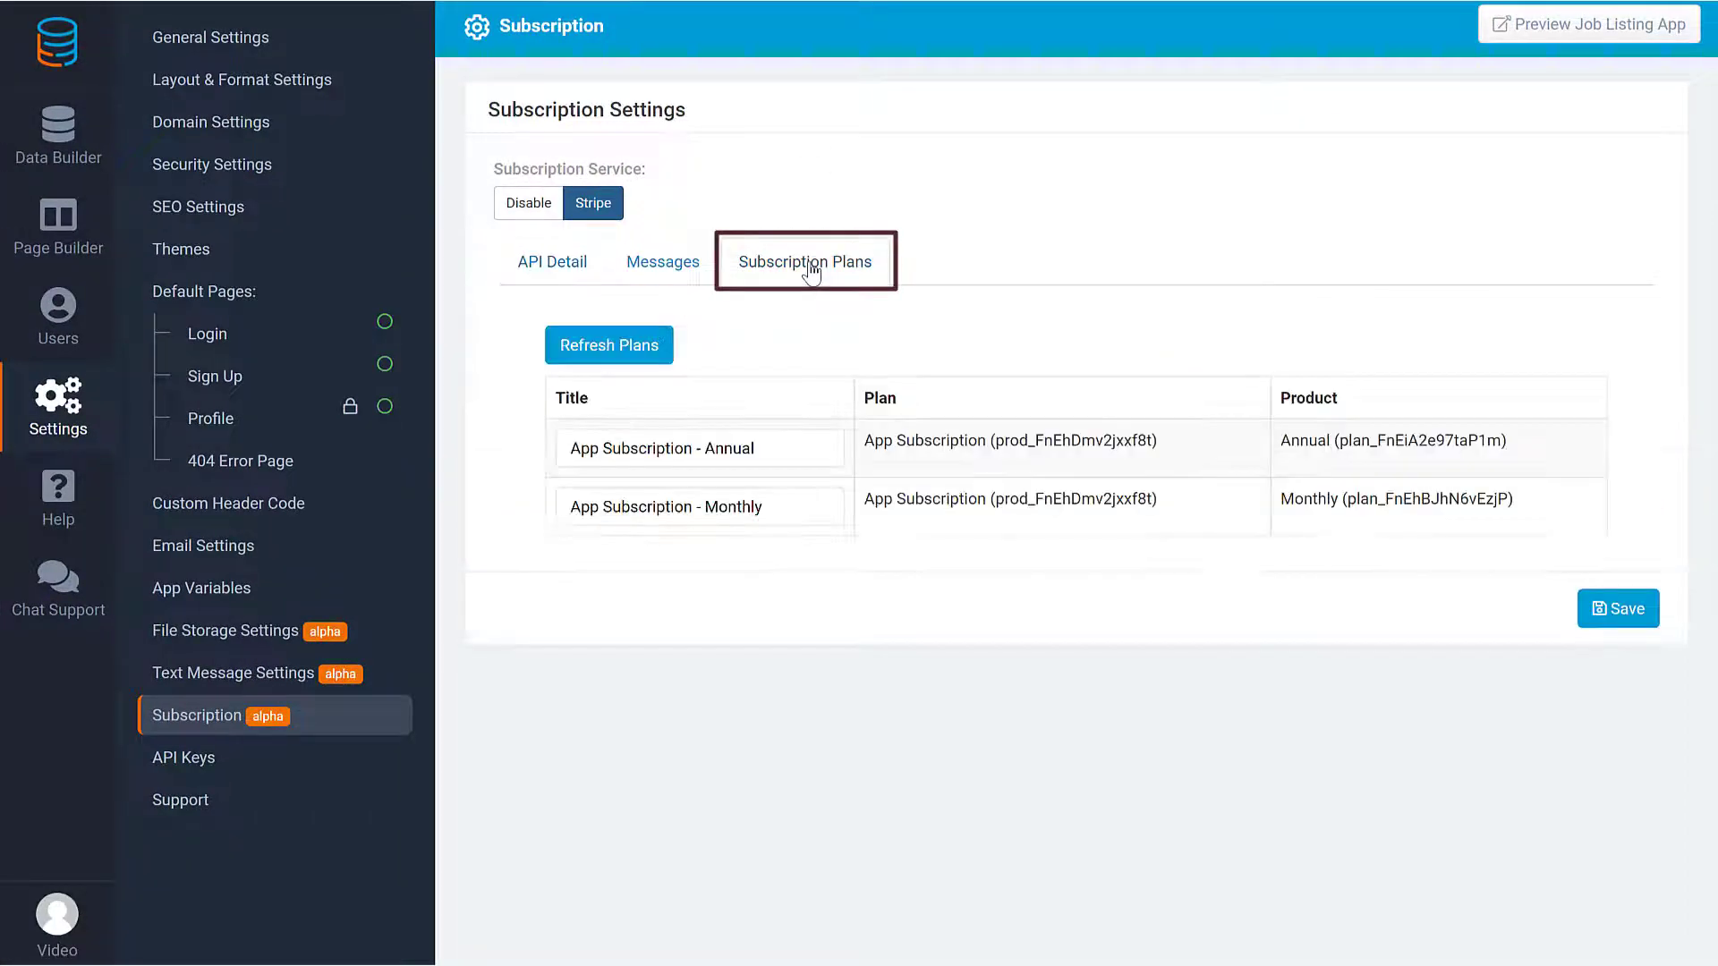
pyautogui.click(644, 349)
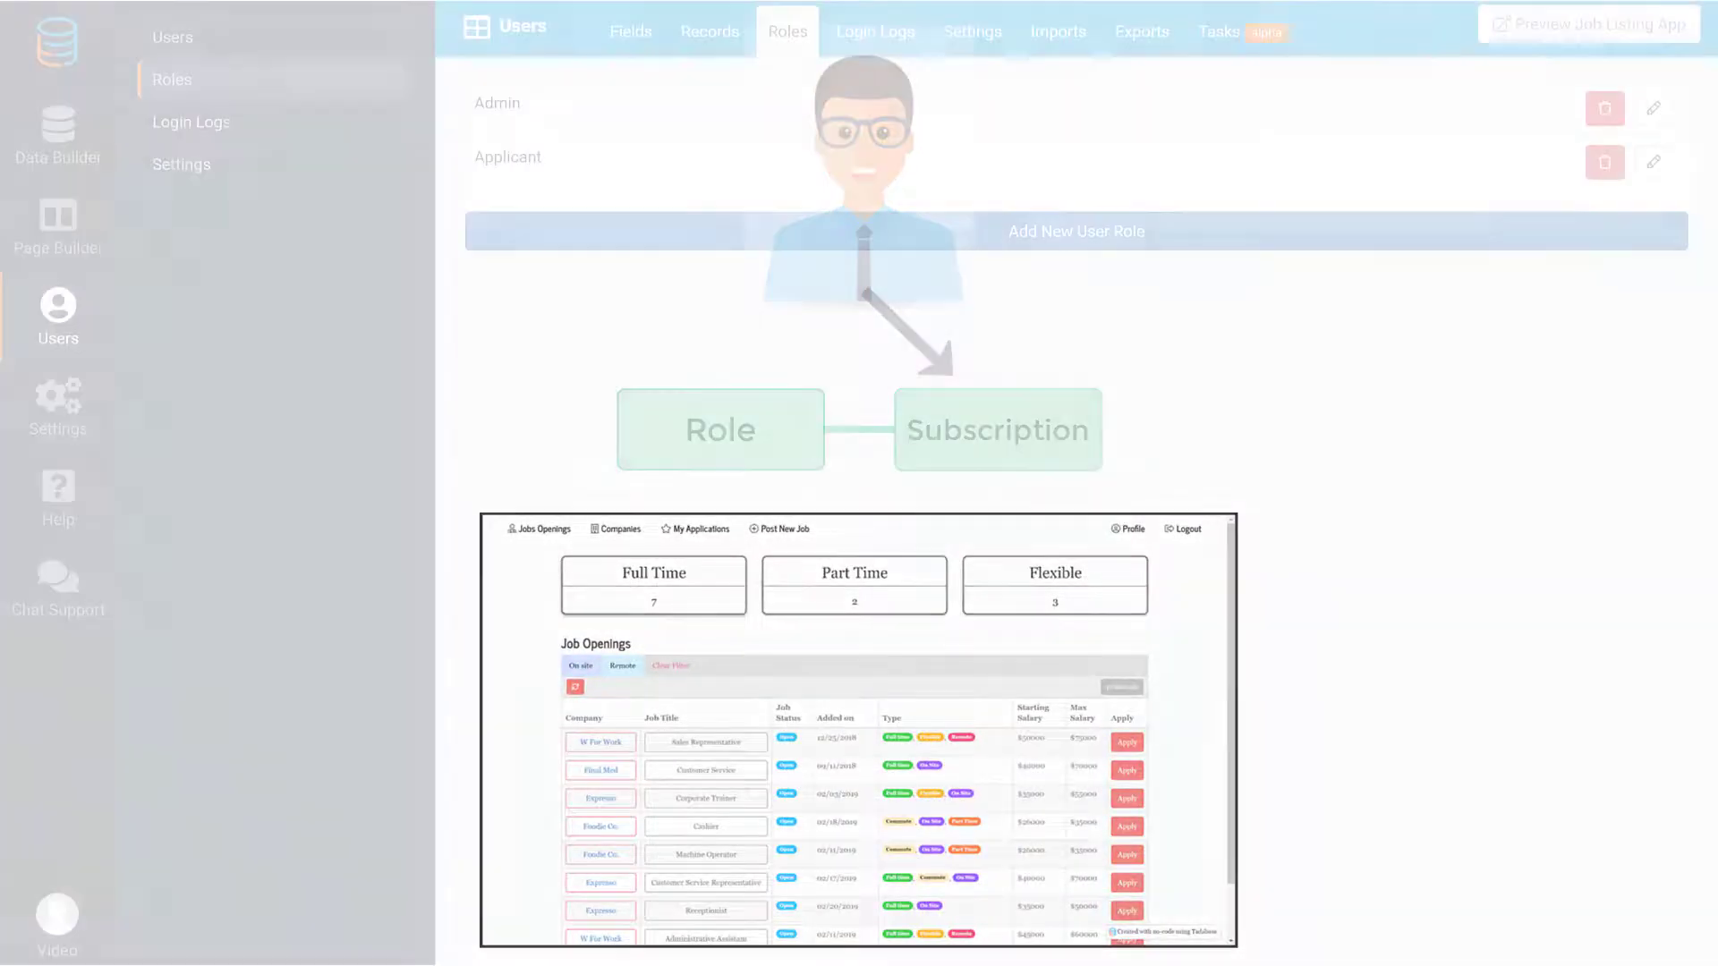
# Create the Publisher -Monthly role with Stripe subscription tied to the Monthly plan.
pyautogui.click(1196, 236)
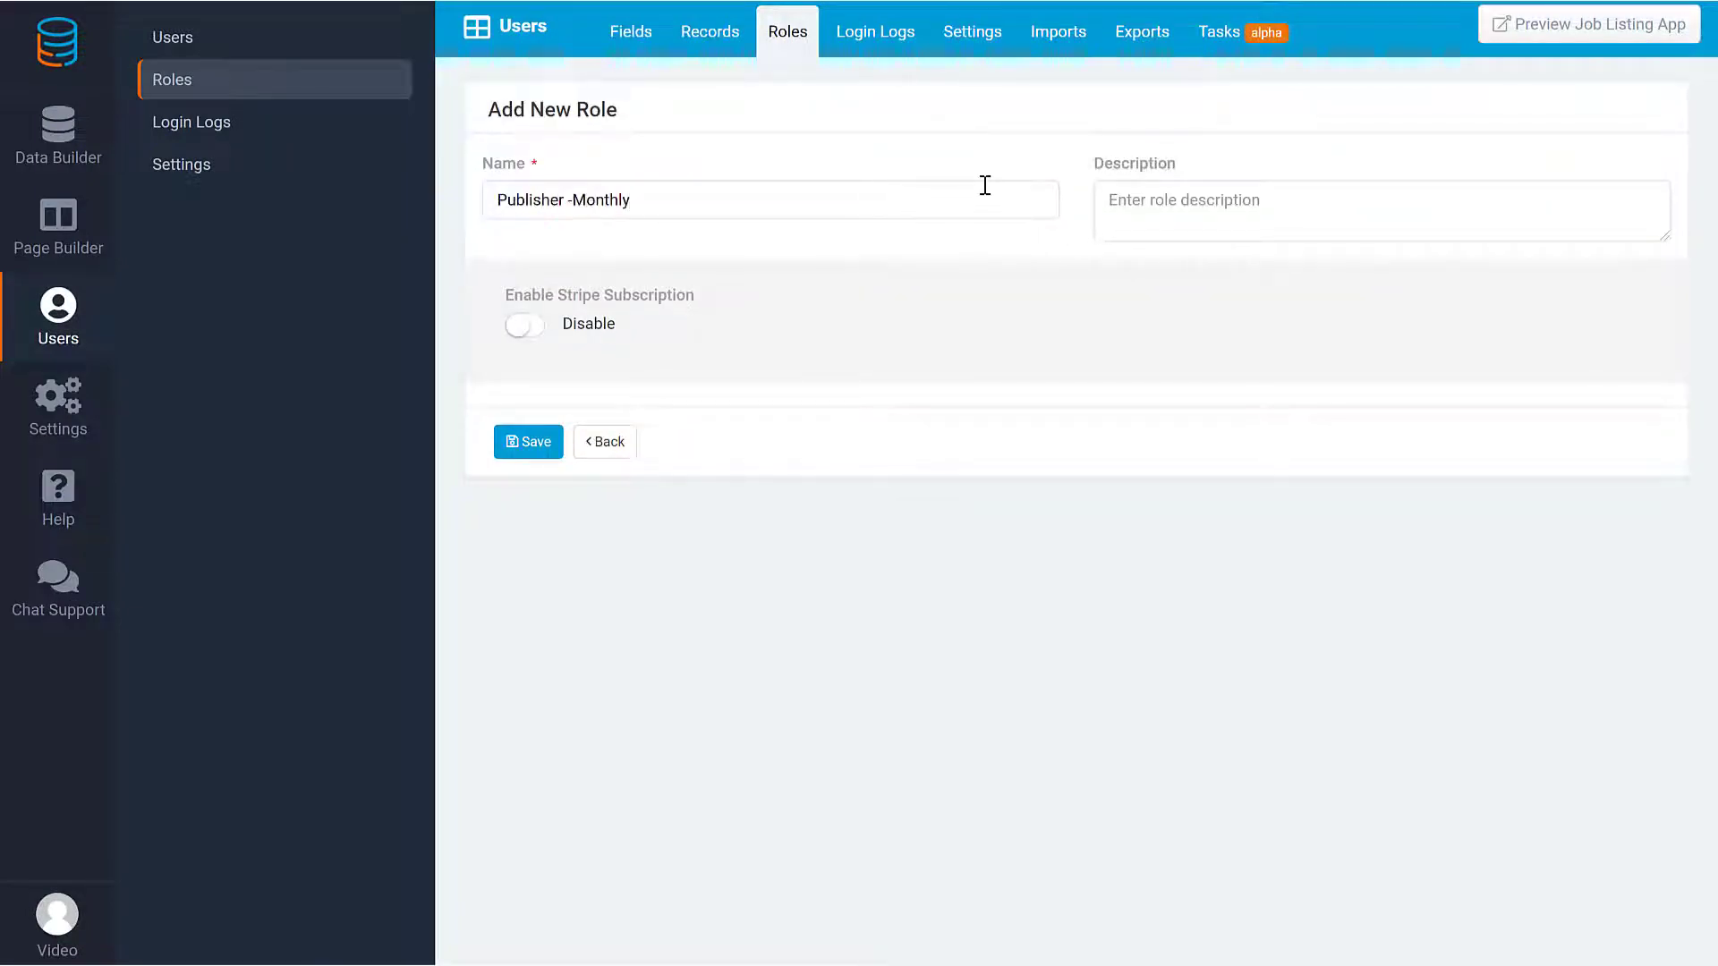
pyautogui.click(534, 327)
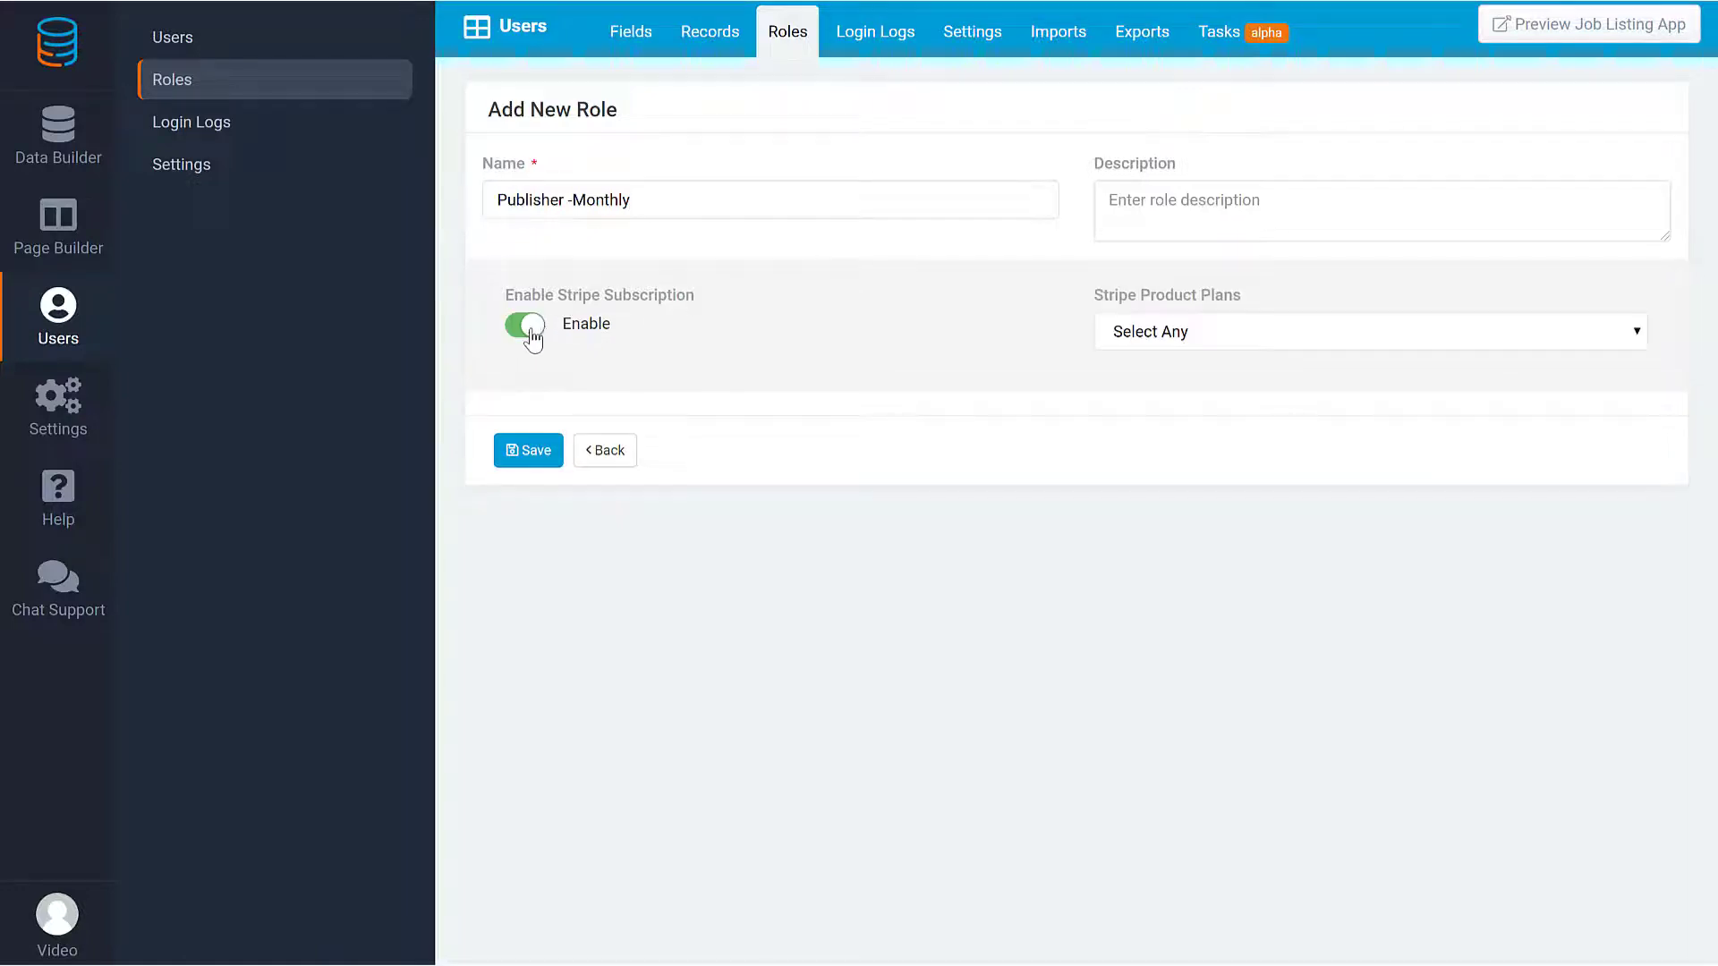
pyautogui.click(1132, 337)
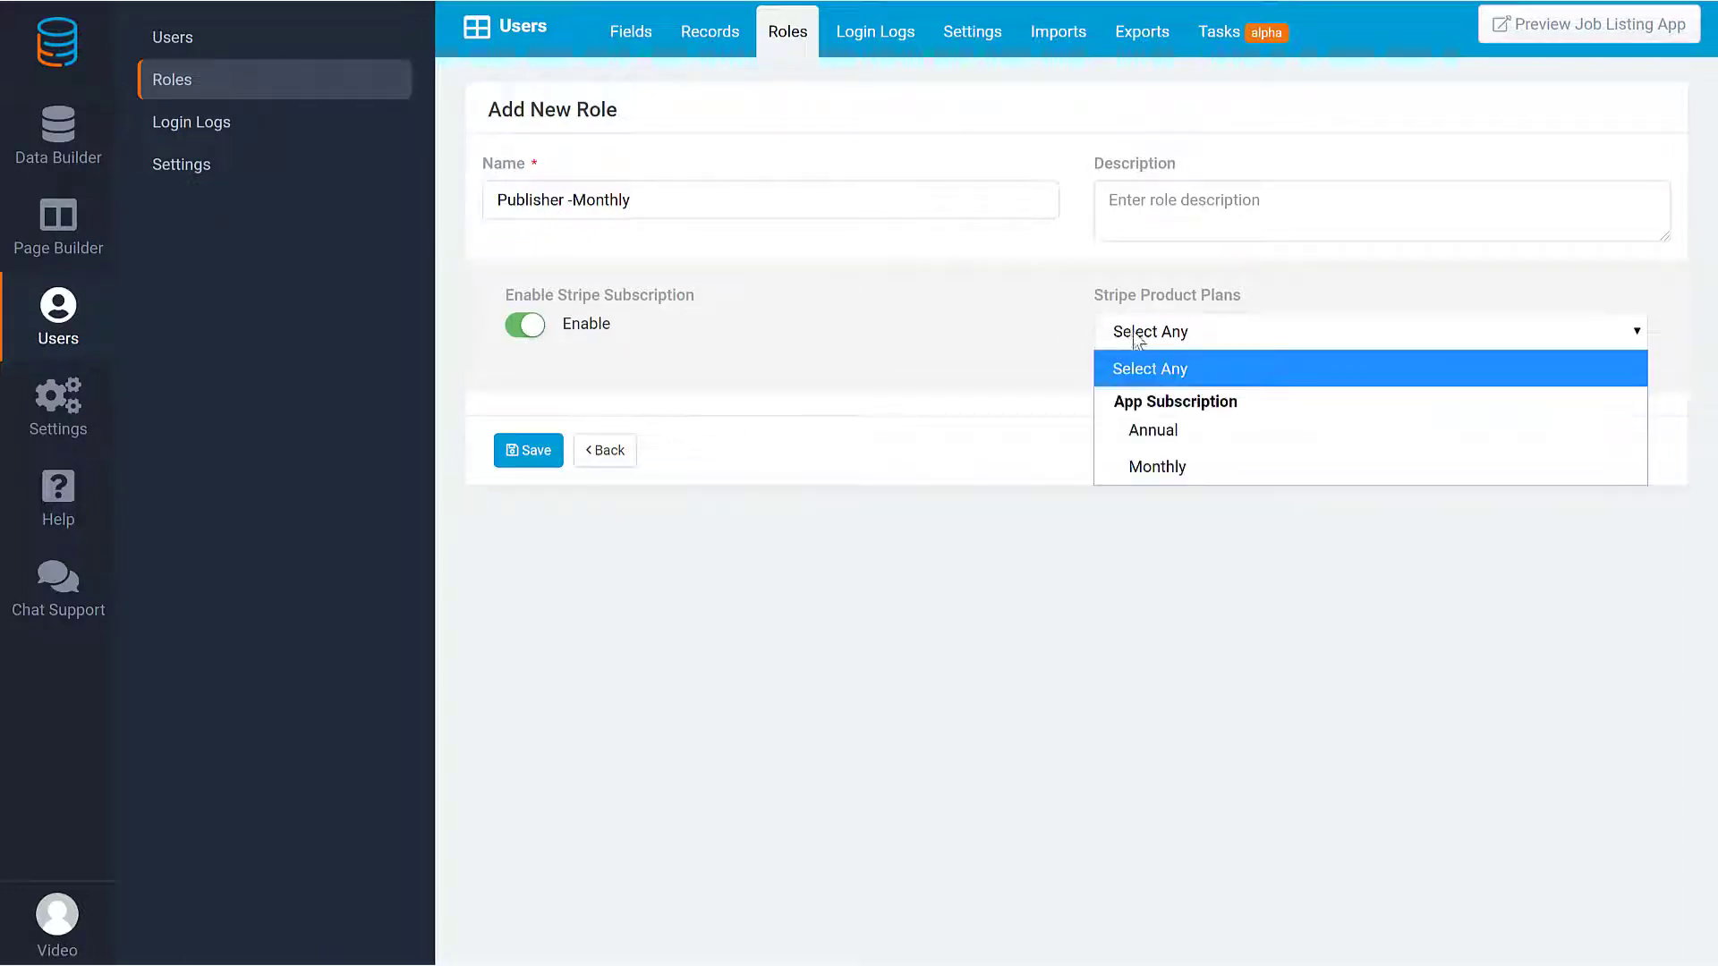
pyautogui.click(1138, 465)
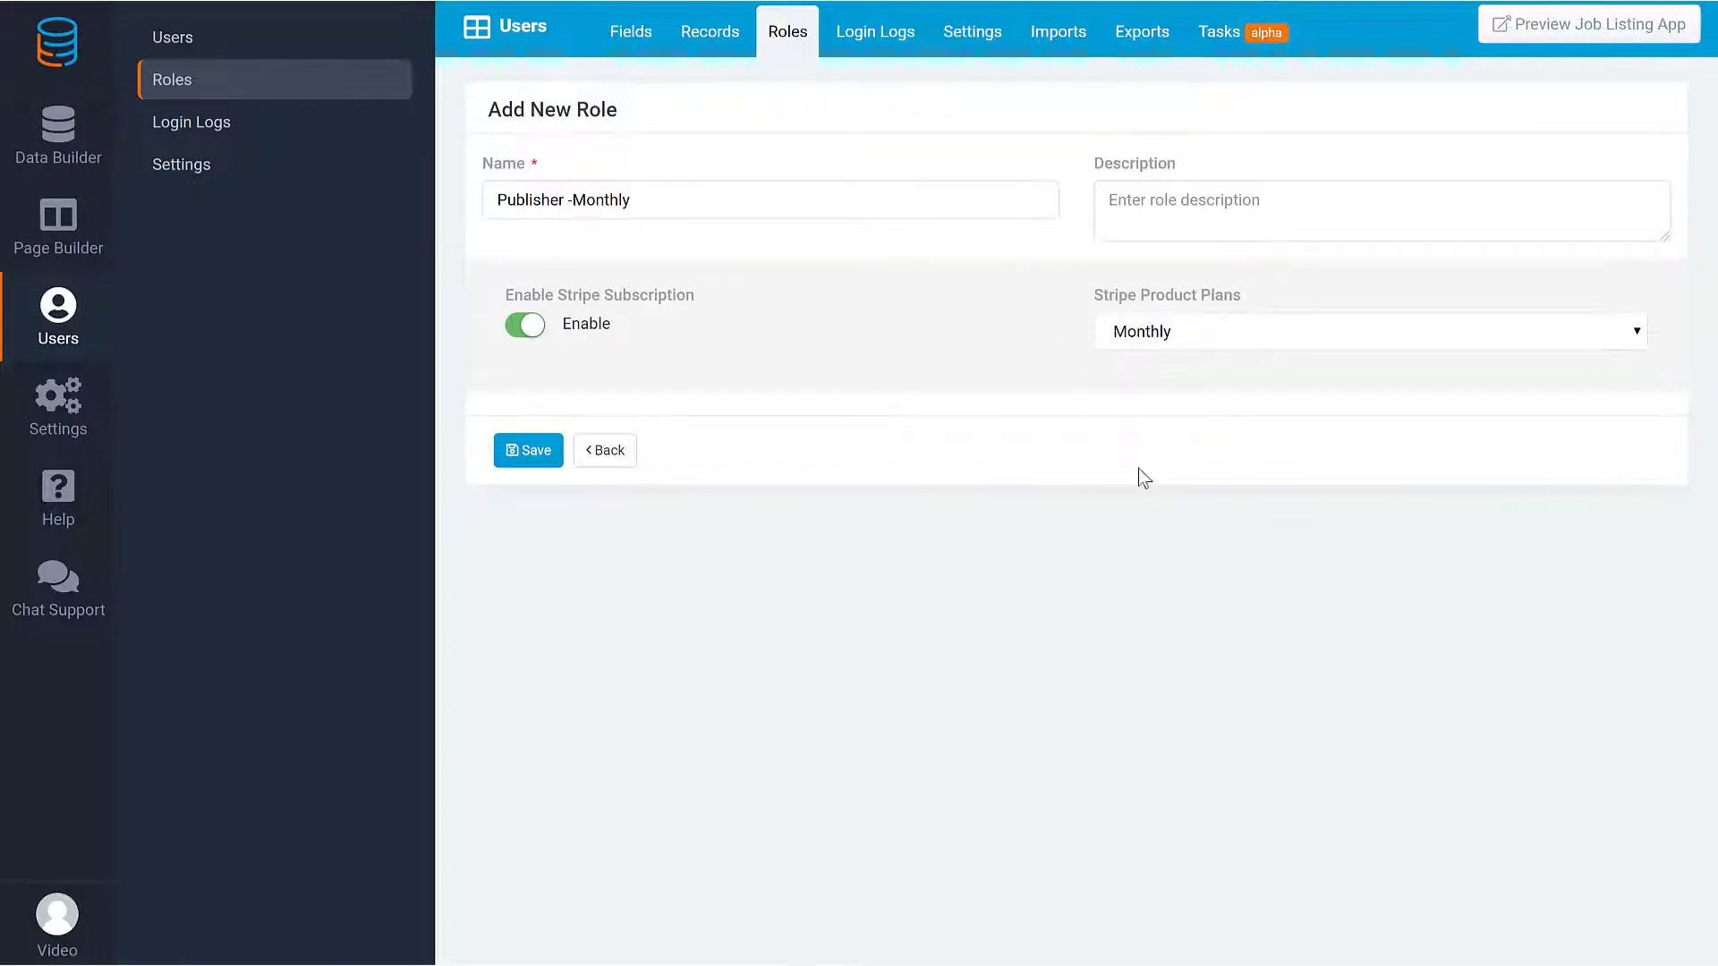
pyautogui.click(509, 458)
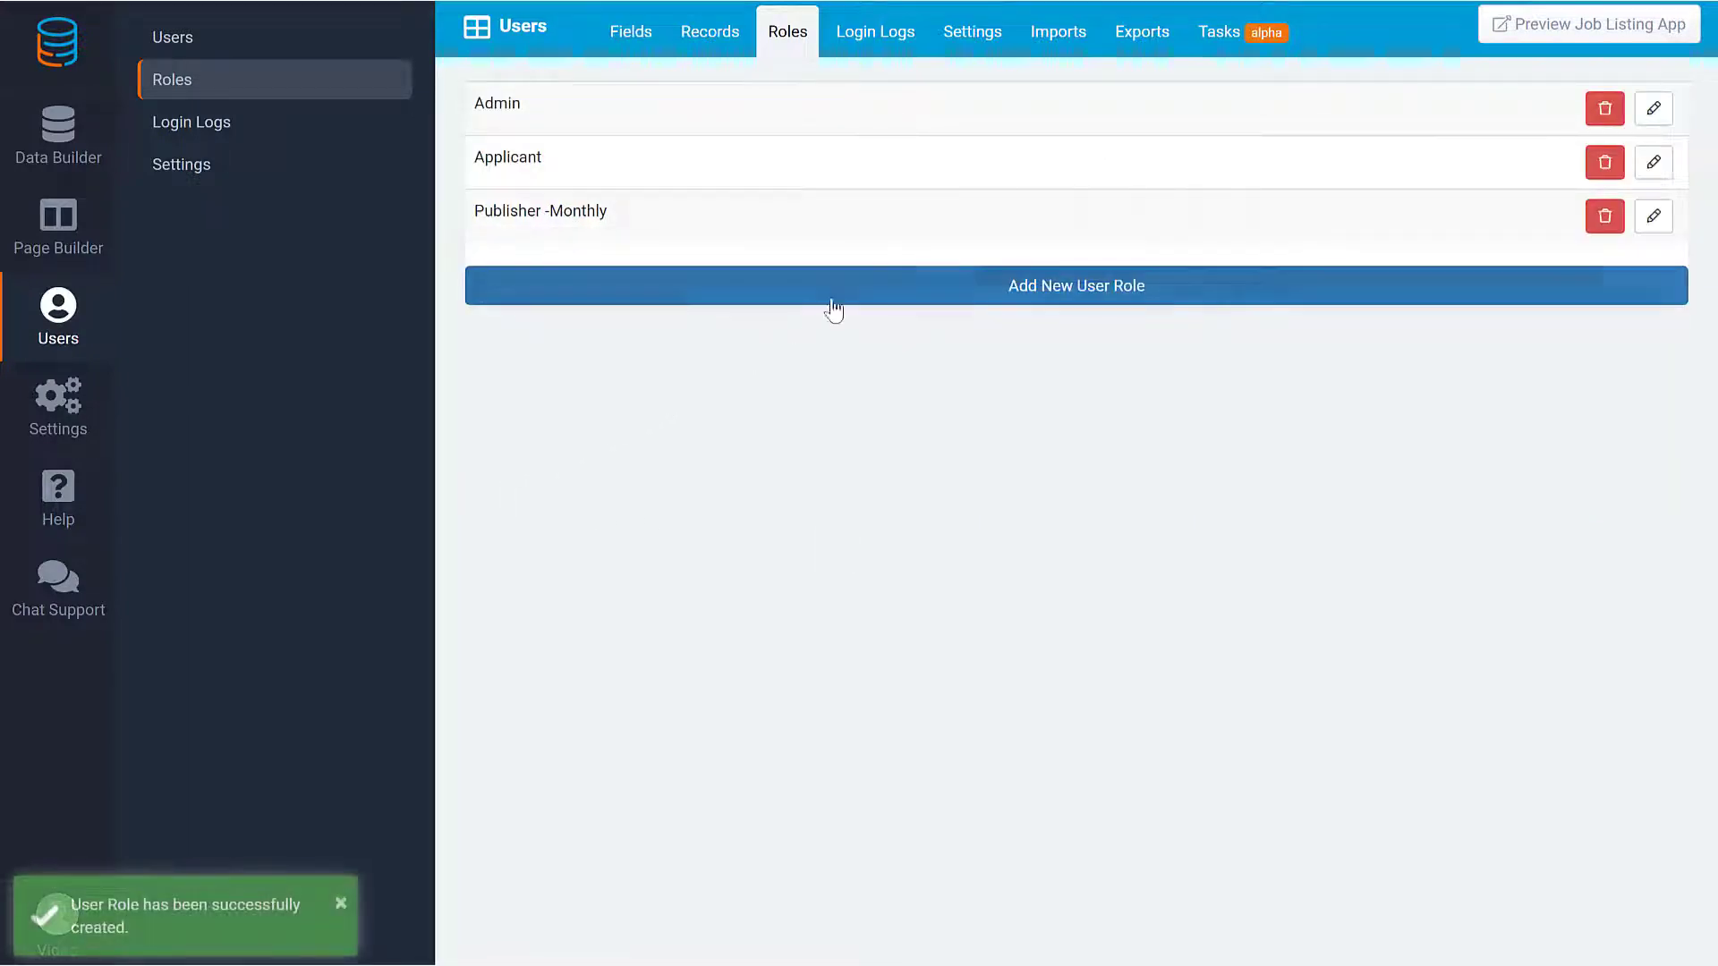
# Create the Publisher - Annual role with Stripe subscription tied to the Annual plan.
pyautogui.click(839, 296)
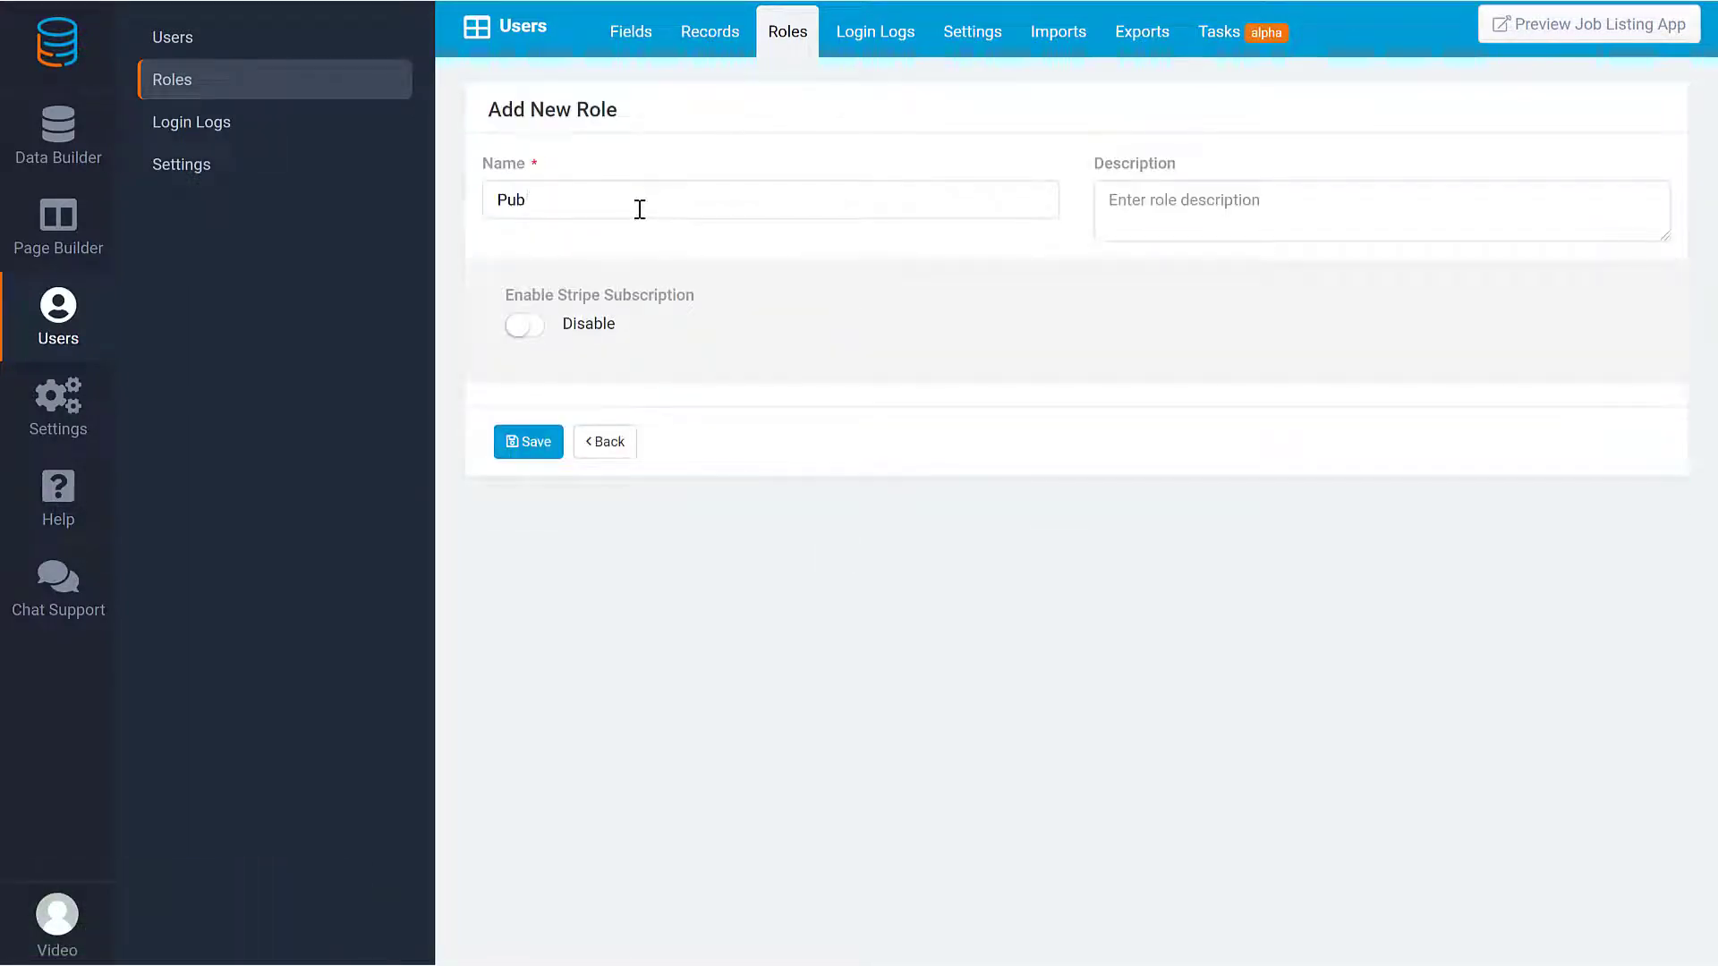
pyautogui.click(526, 328)
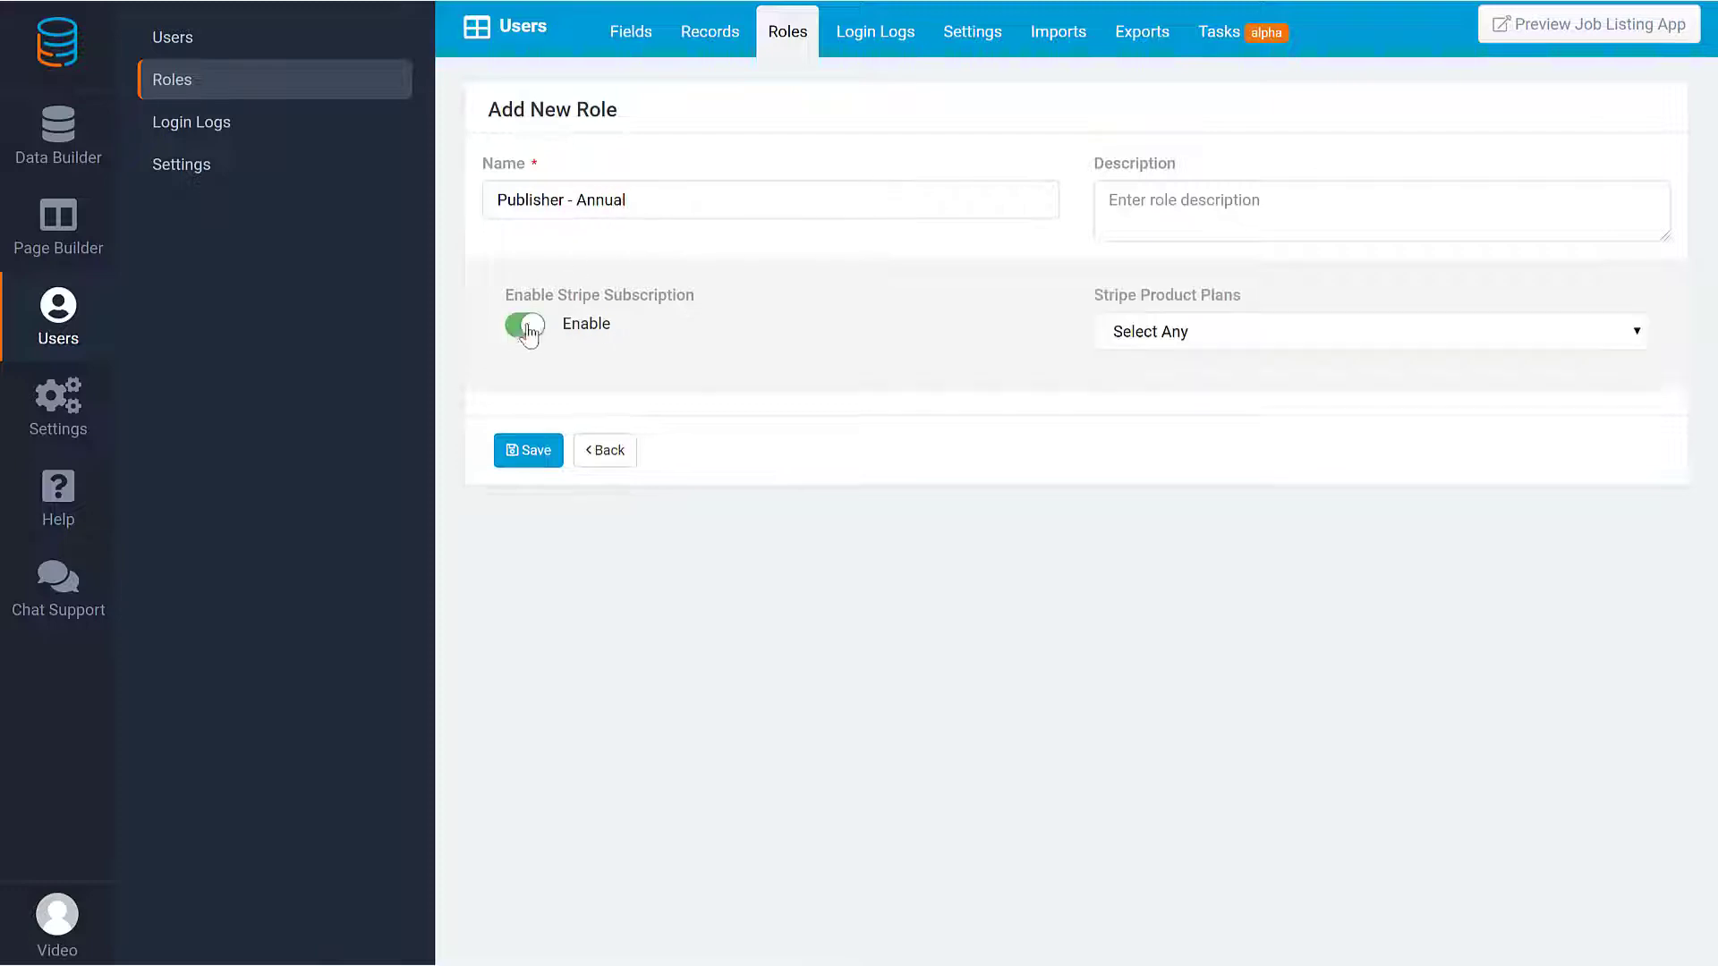
pyautogui.click(1154, 331)
pyautogui.click(1163, 430)
pyautogui.click(554, 450)
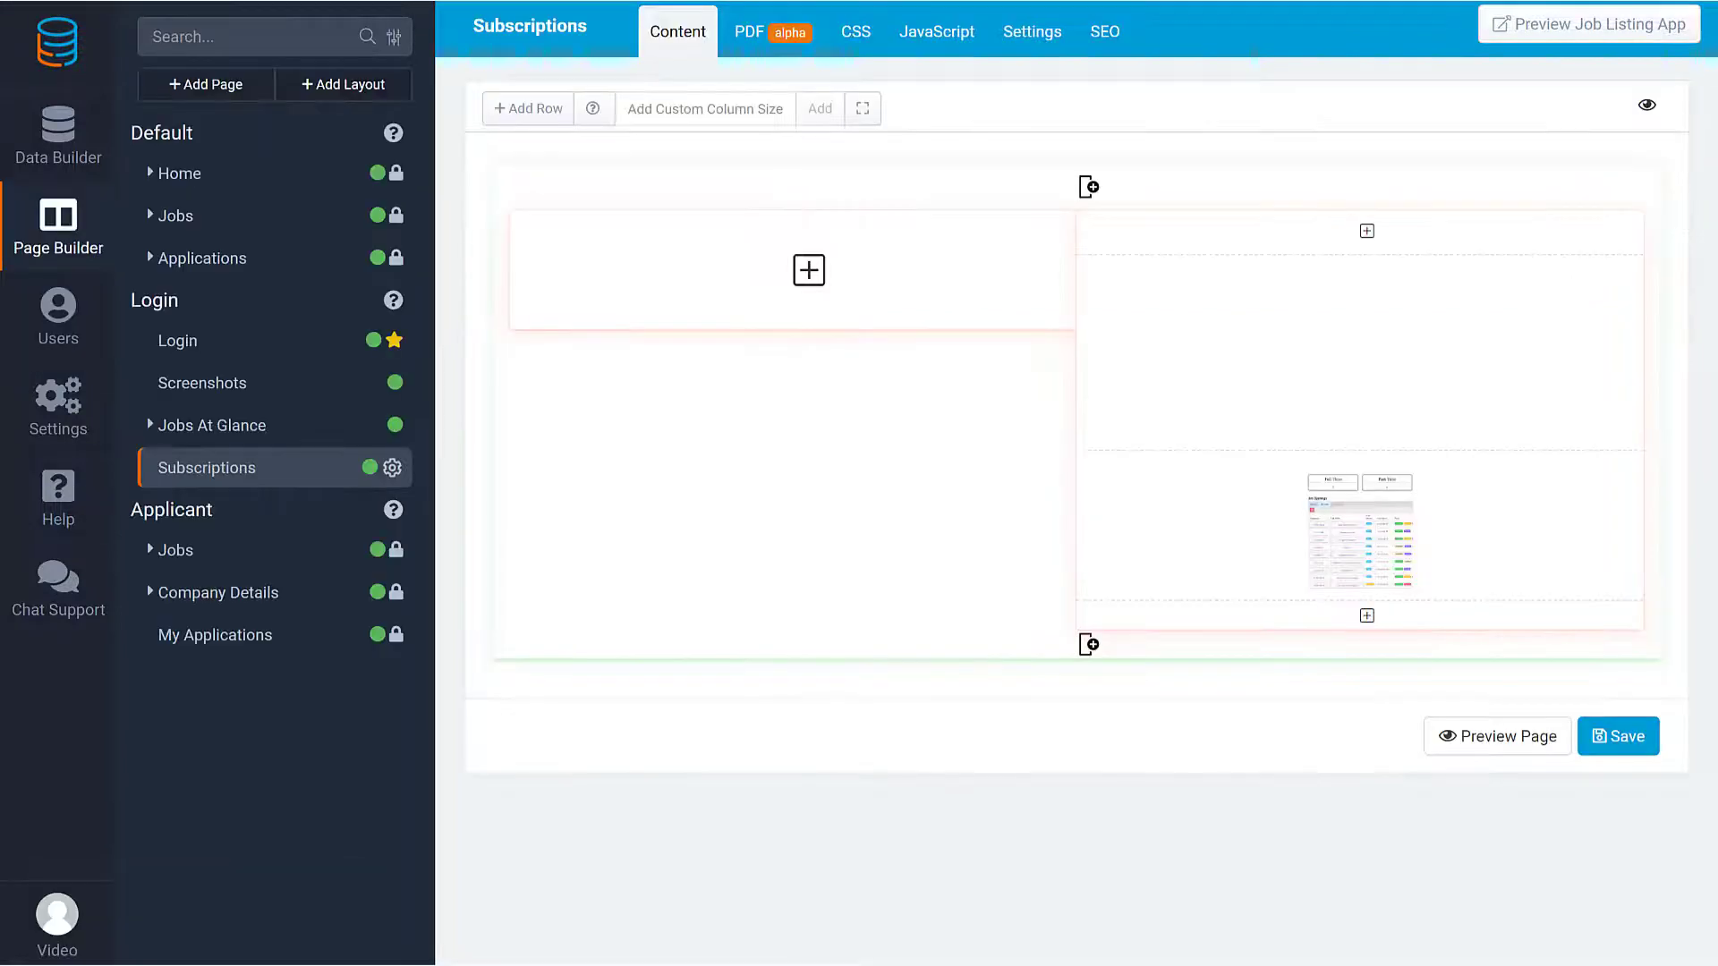
# Add a Subscription component titled 'Choose A Plan' with tabs shown in 1 column.
pyautogui.click(805, 268)
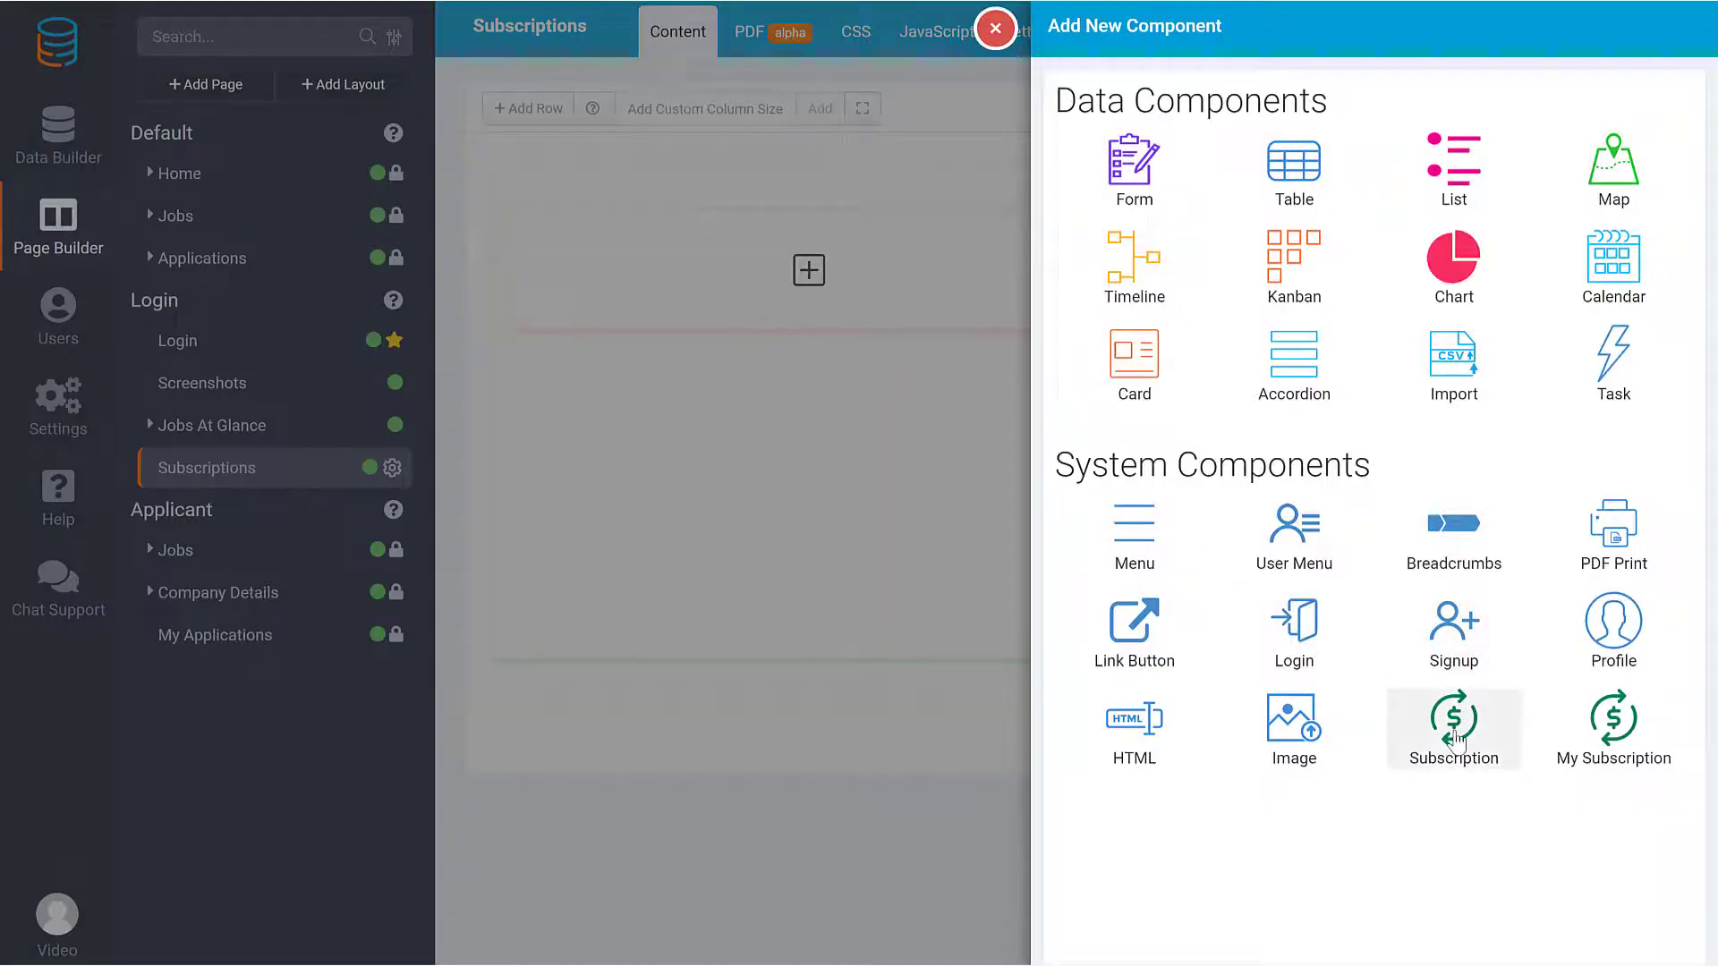
pyautogui.click(1445, 720)
pyautogui.click(906, 138)
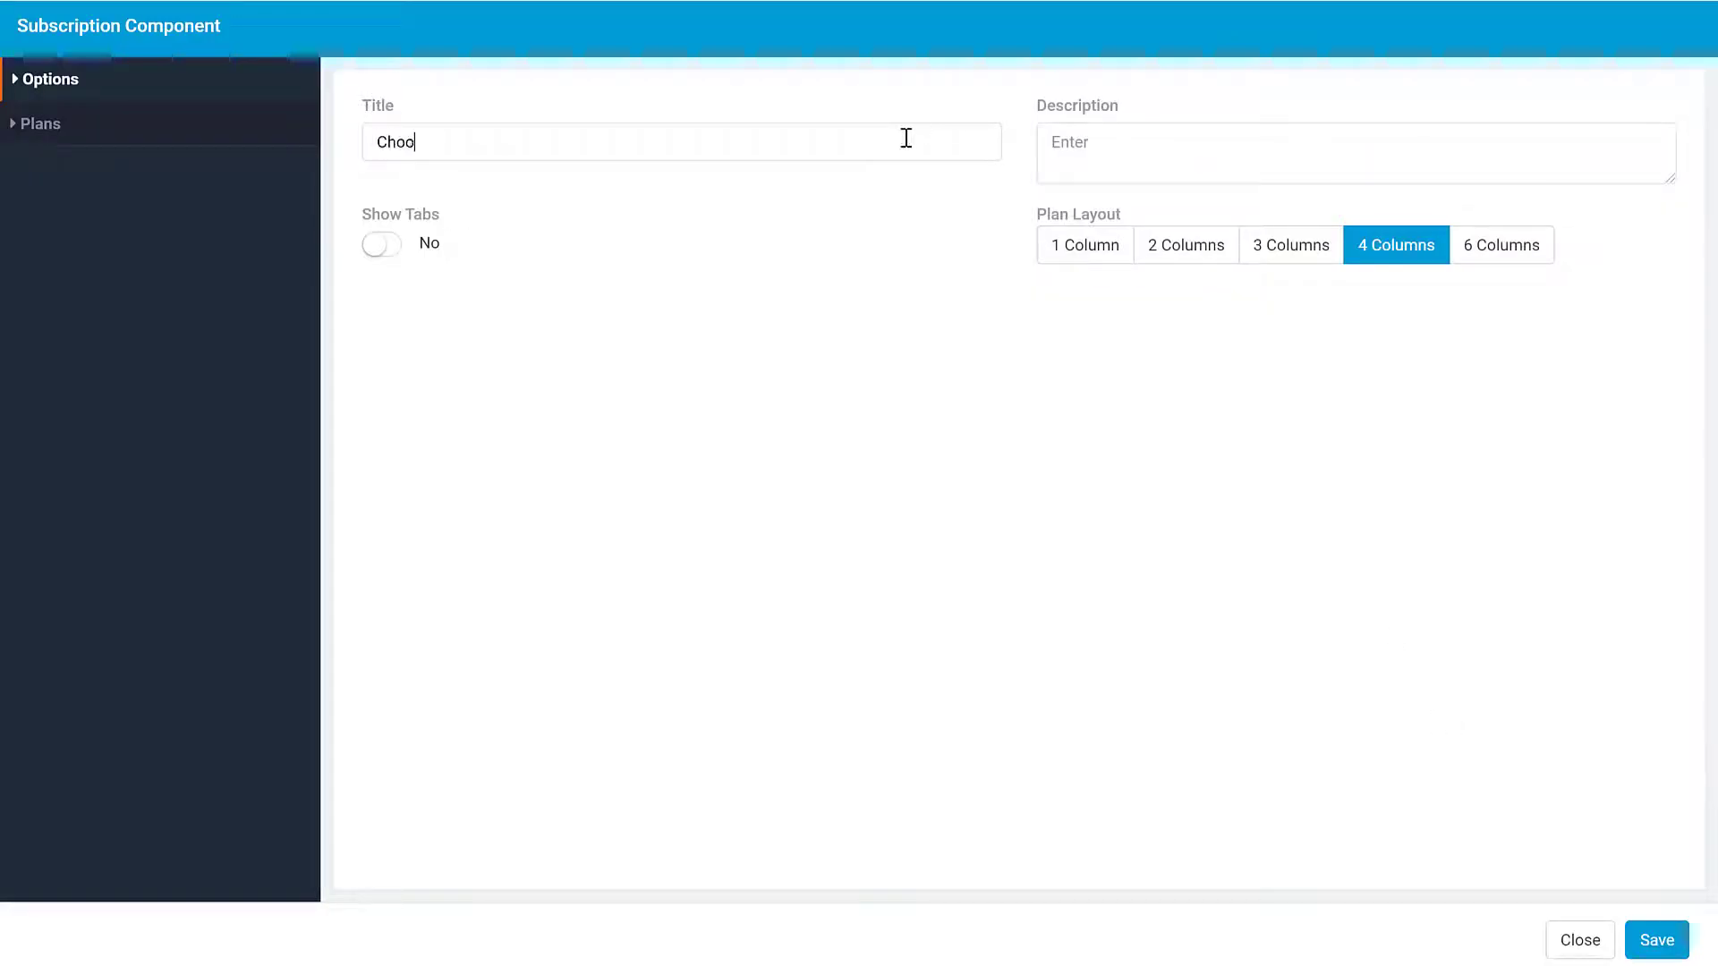
pyautogui.write('Choose A Plan')
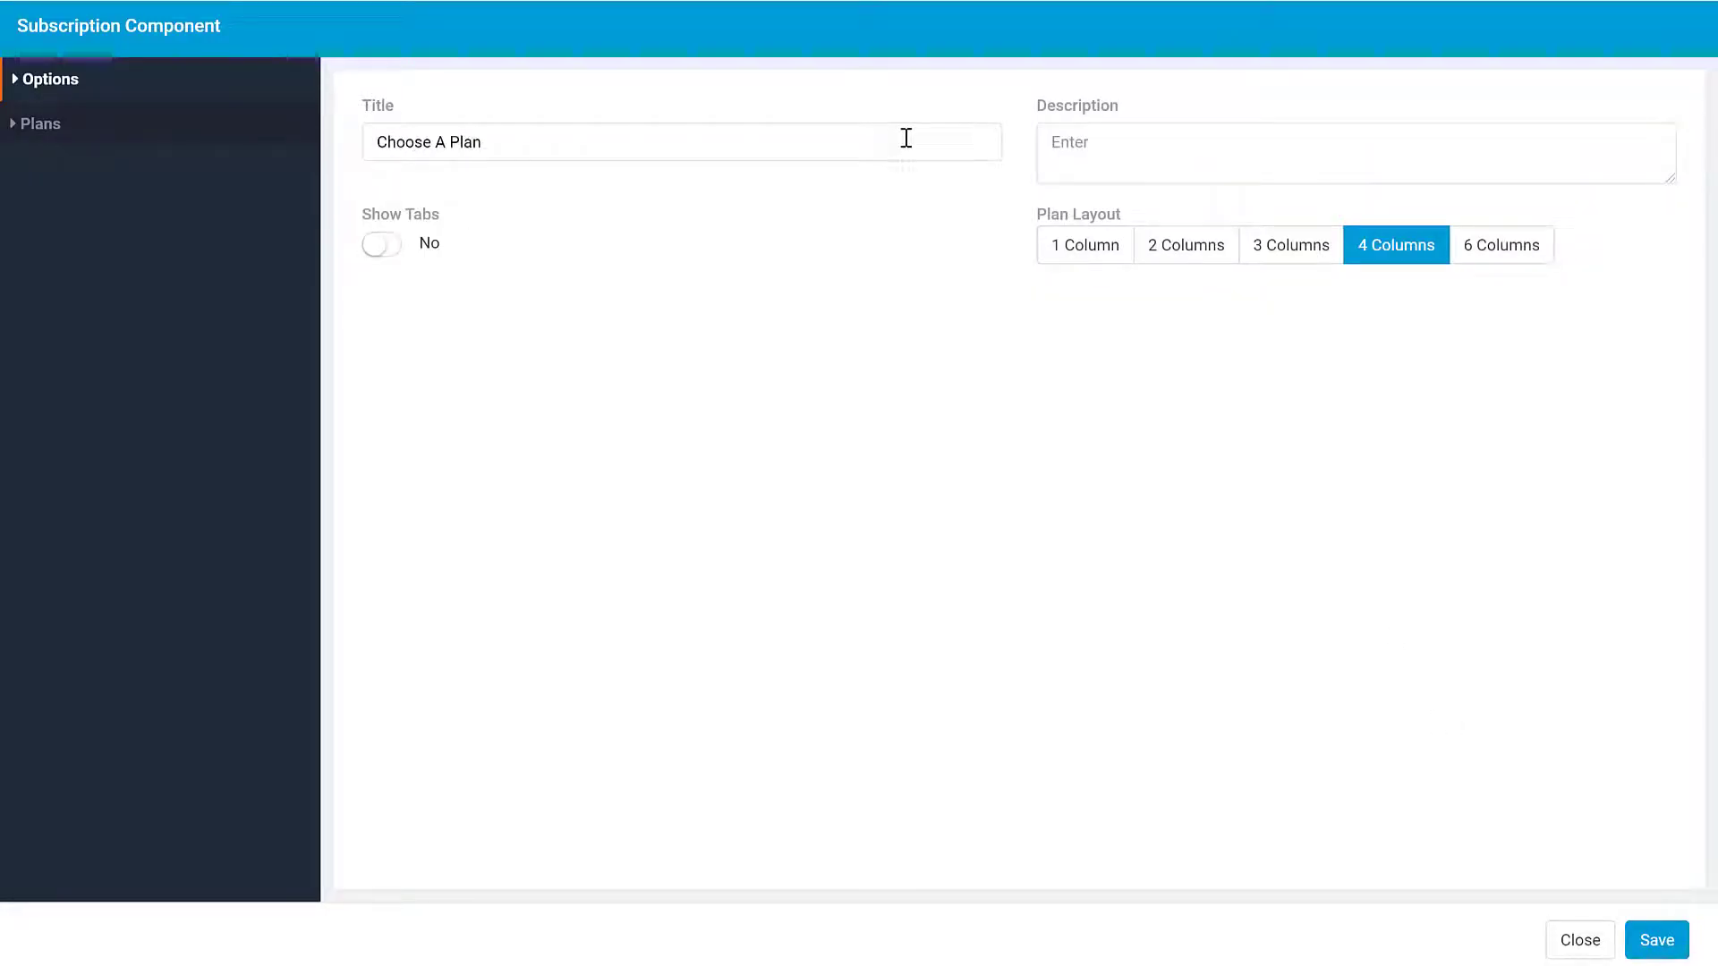
pyautogui.click(376, 265)
pyautogui.click(1058, 255)
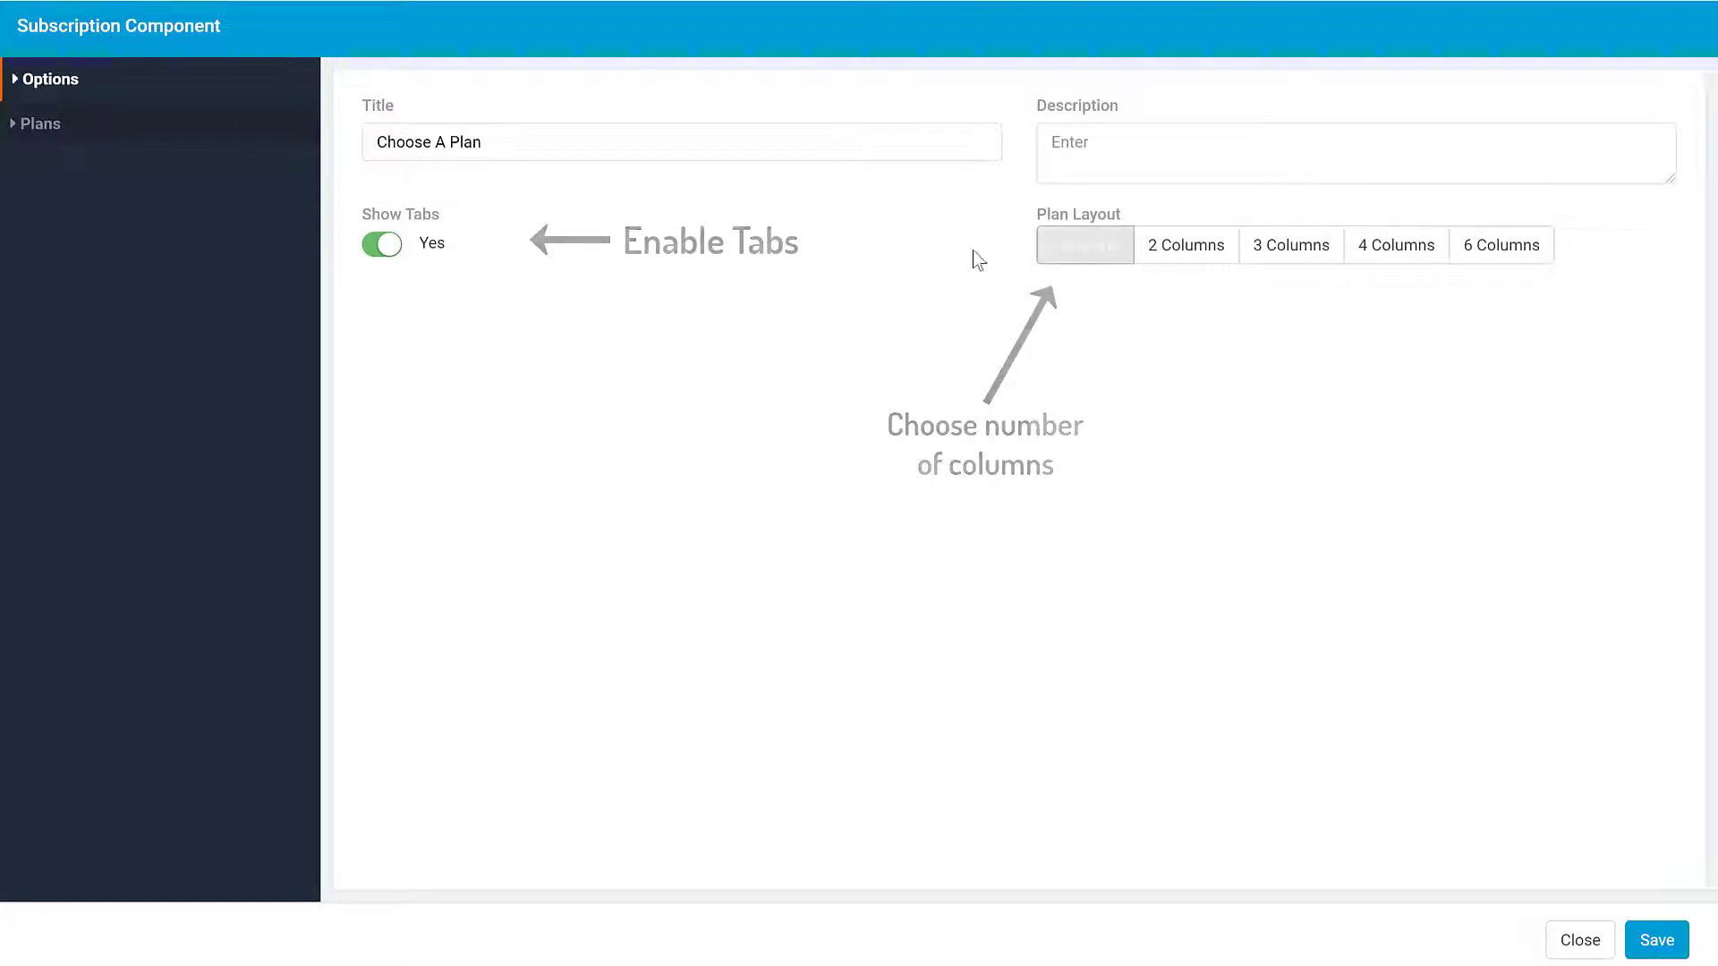
# Set up two plan tabs named Monthly and Annual.
pyautogui.click(268, 141)
pyautogui.click(459, 237)
pyautogui.write('Monthly')
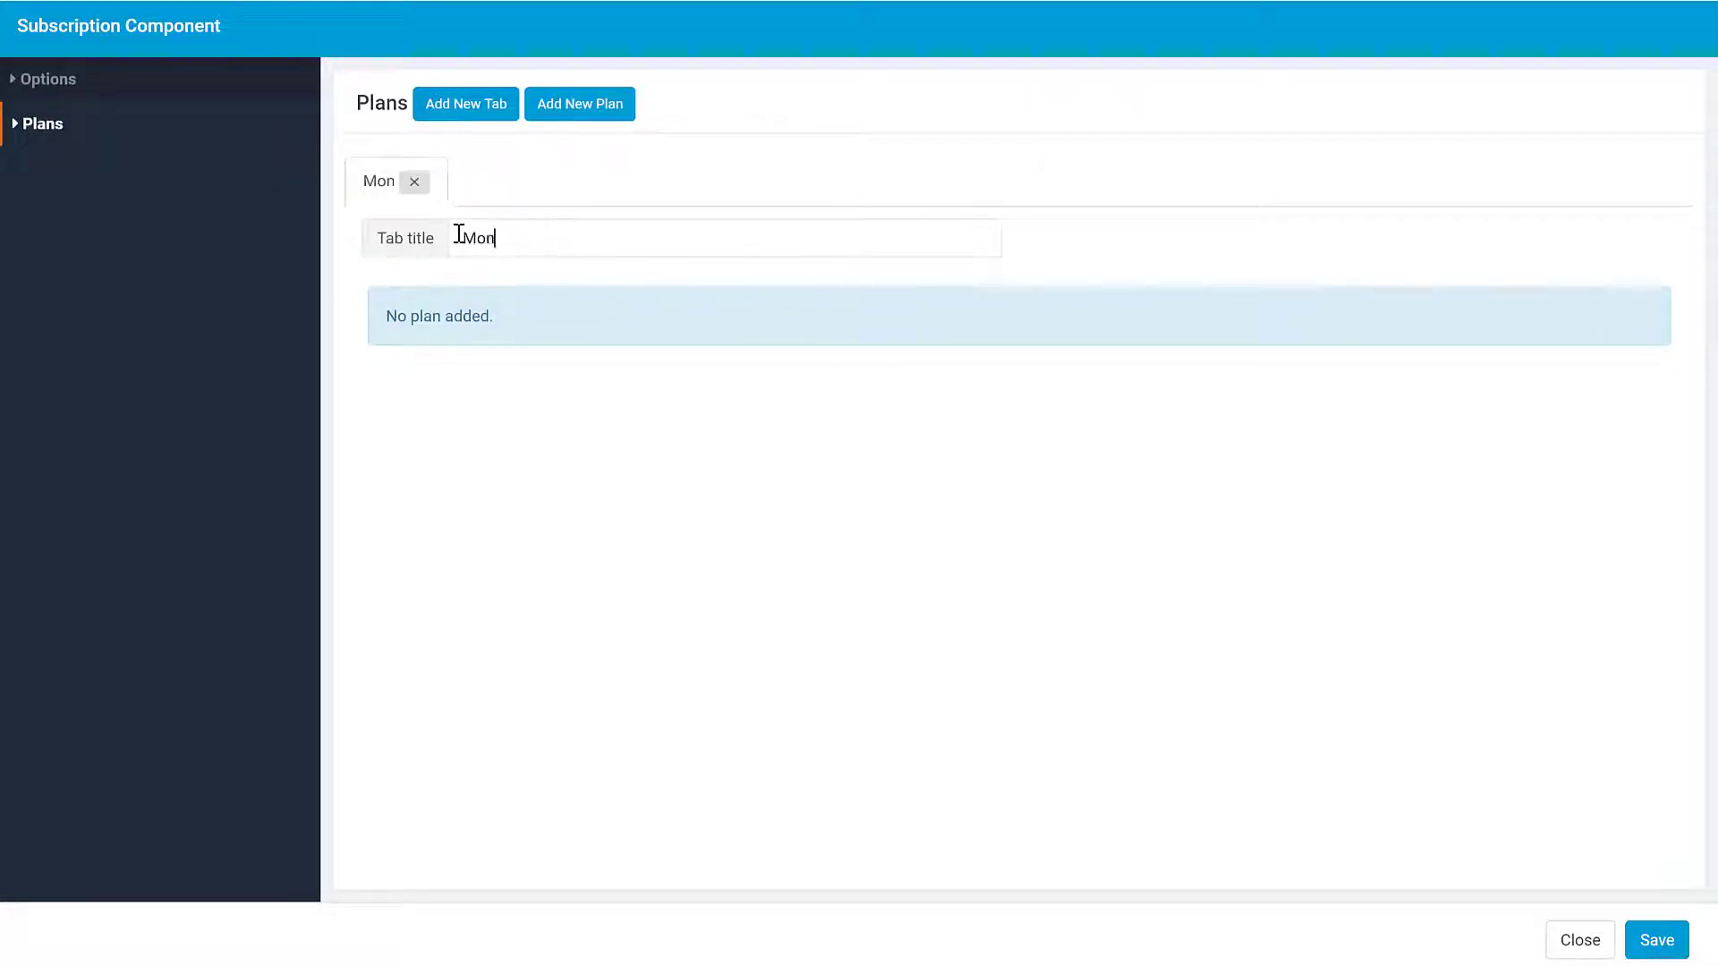
pyautogui.click(483, 104)
pyautogui.click(537, 186)
pyautogui.write('Annual')
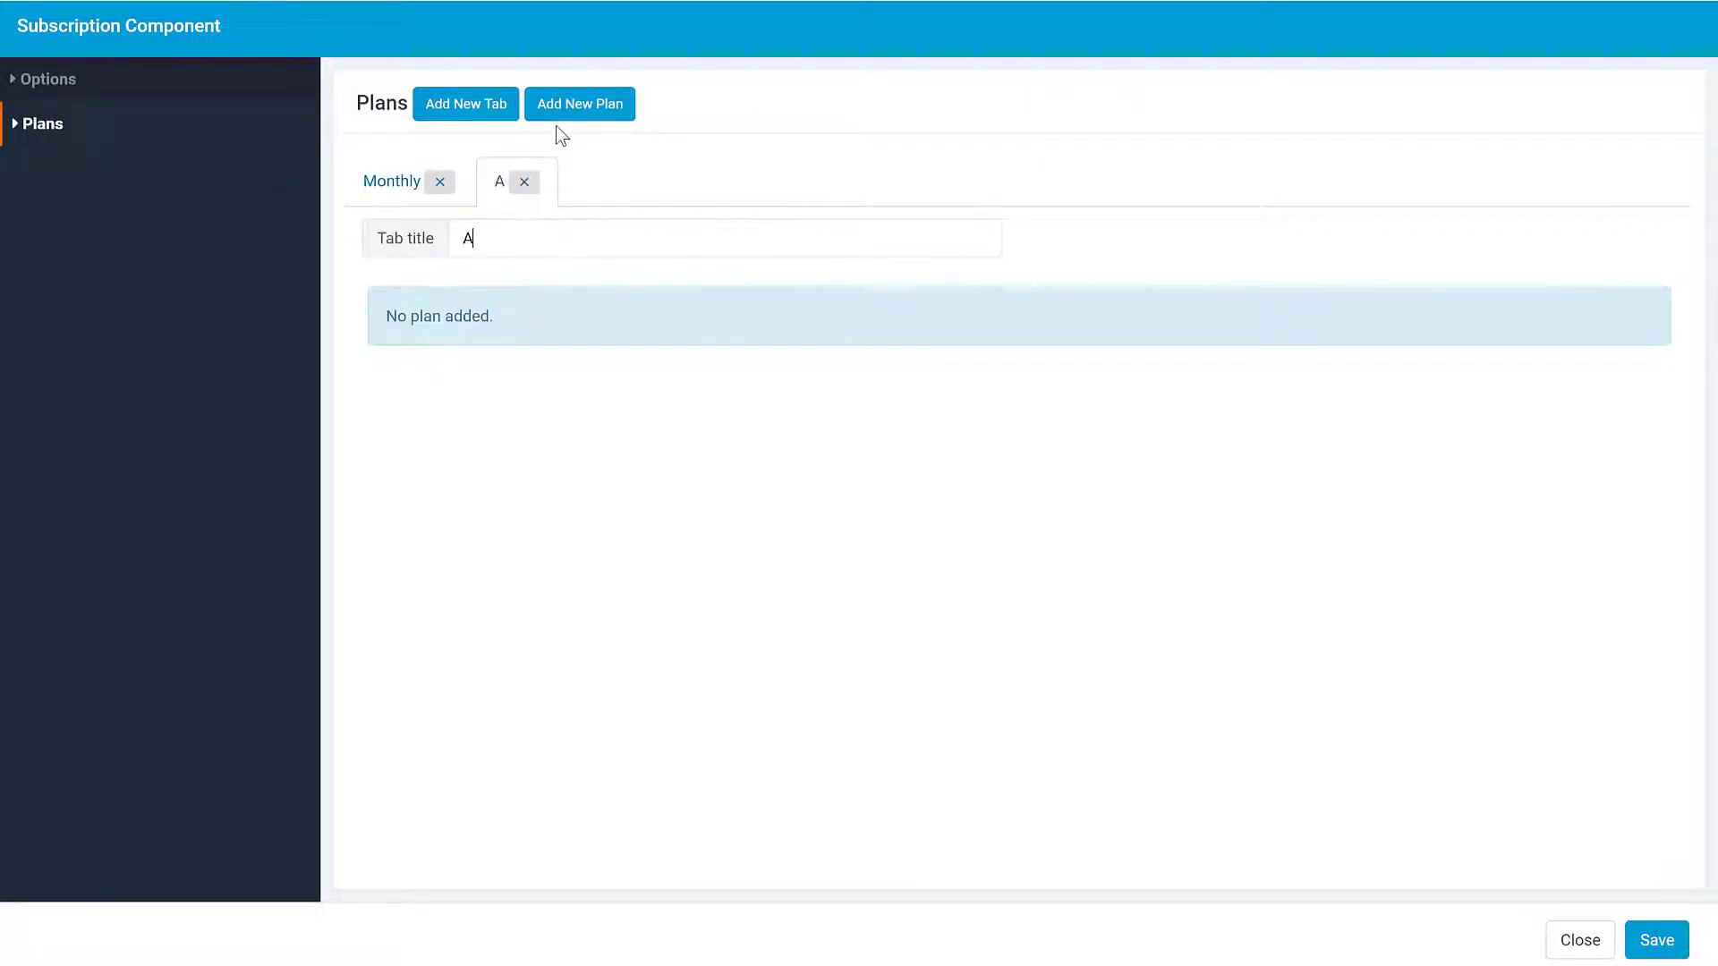
pyautogui.click(375, 187)
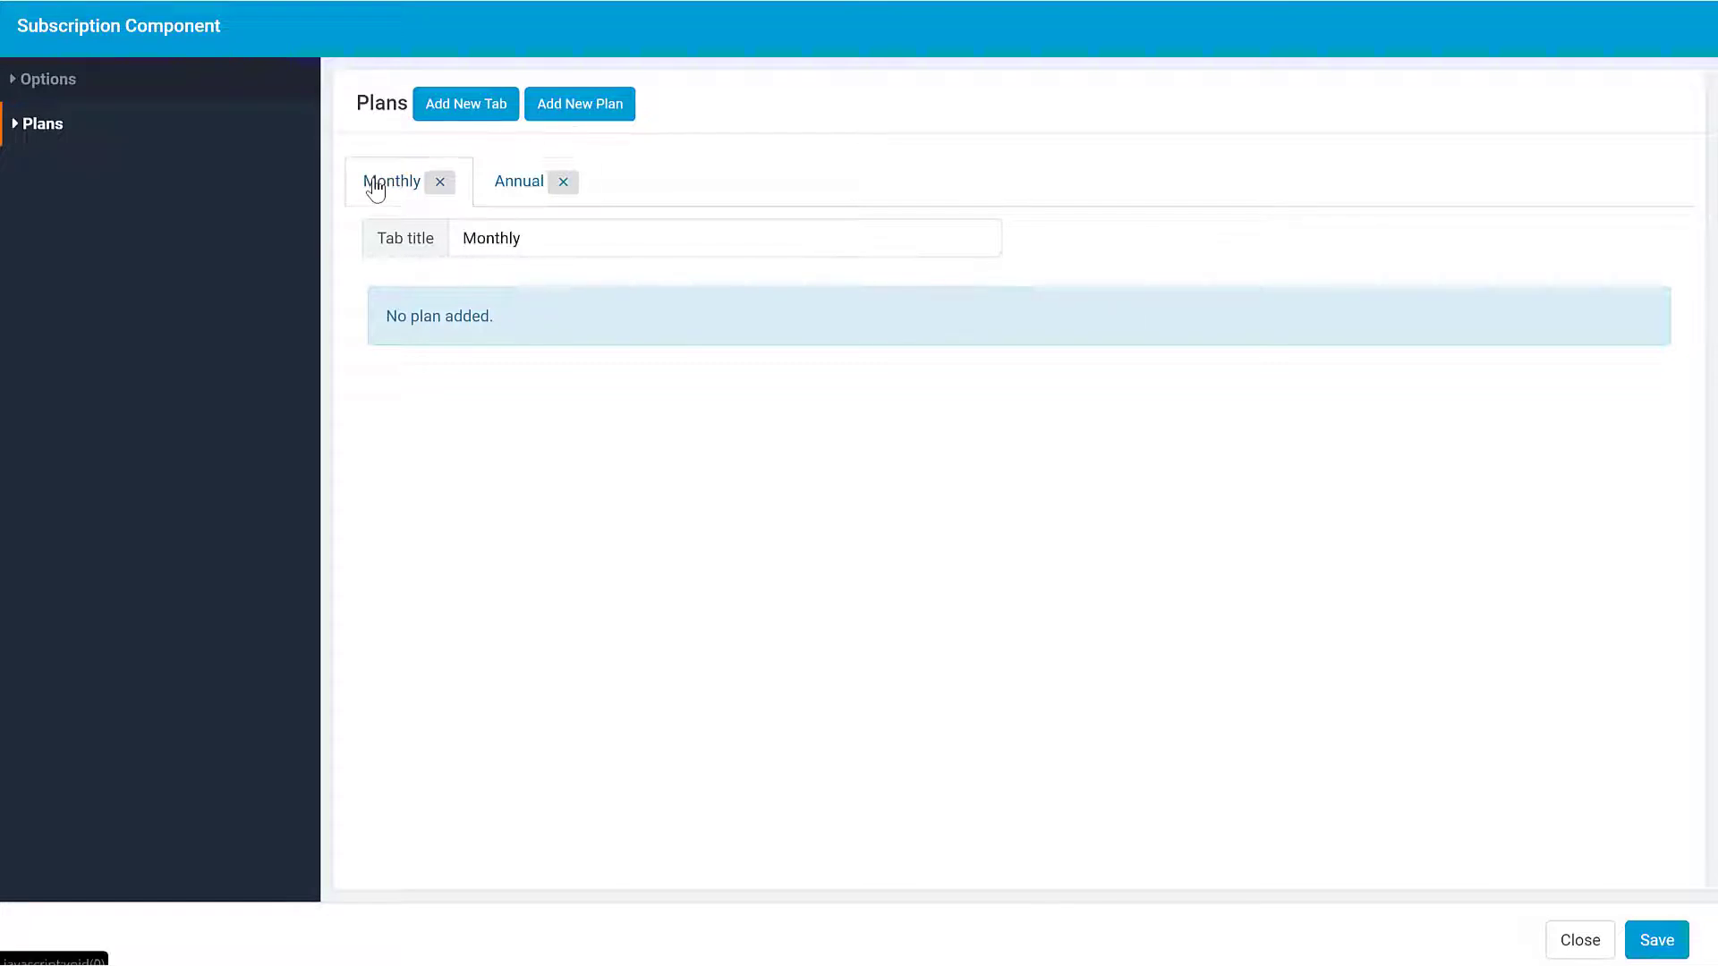
# Add a Monthly-tab plan for Publisher -Monthly with lines 'Add Unlimited Jobs' and 'View A…'.
pyautogui.click(580, 104)
pyautogui.click(557, 313)
pyautogui.click(564, 388)
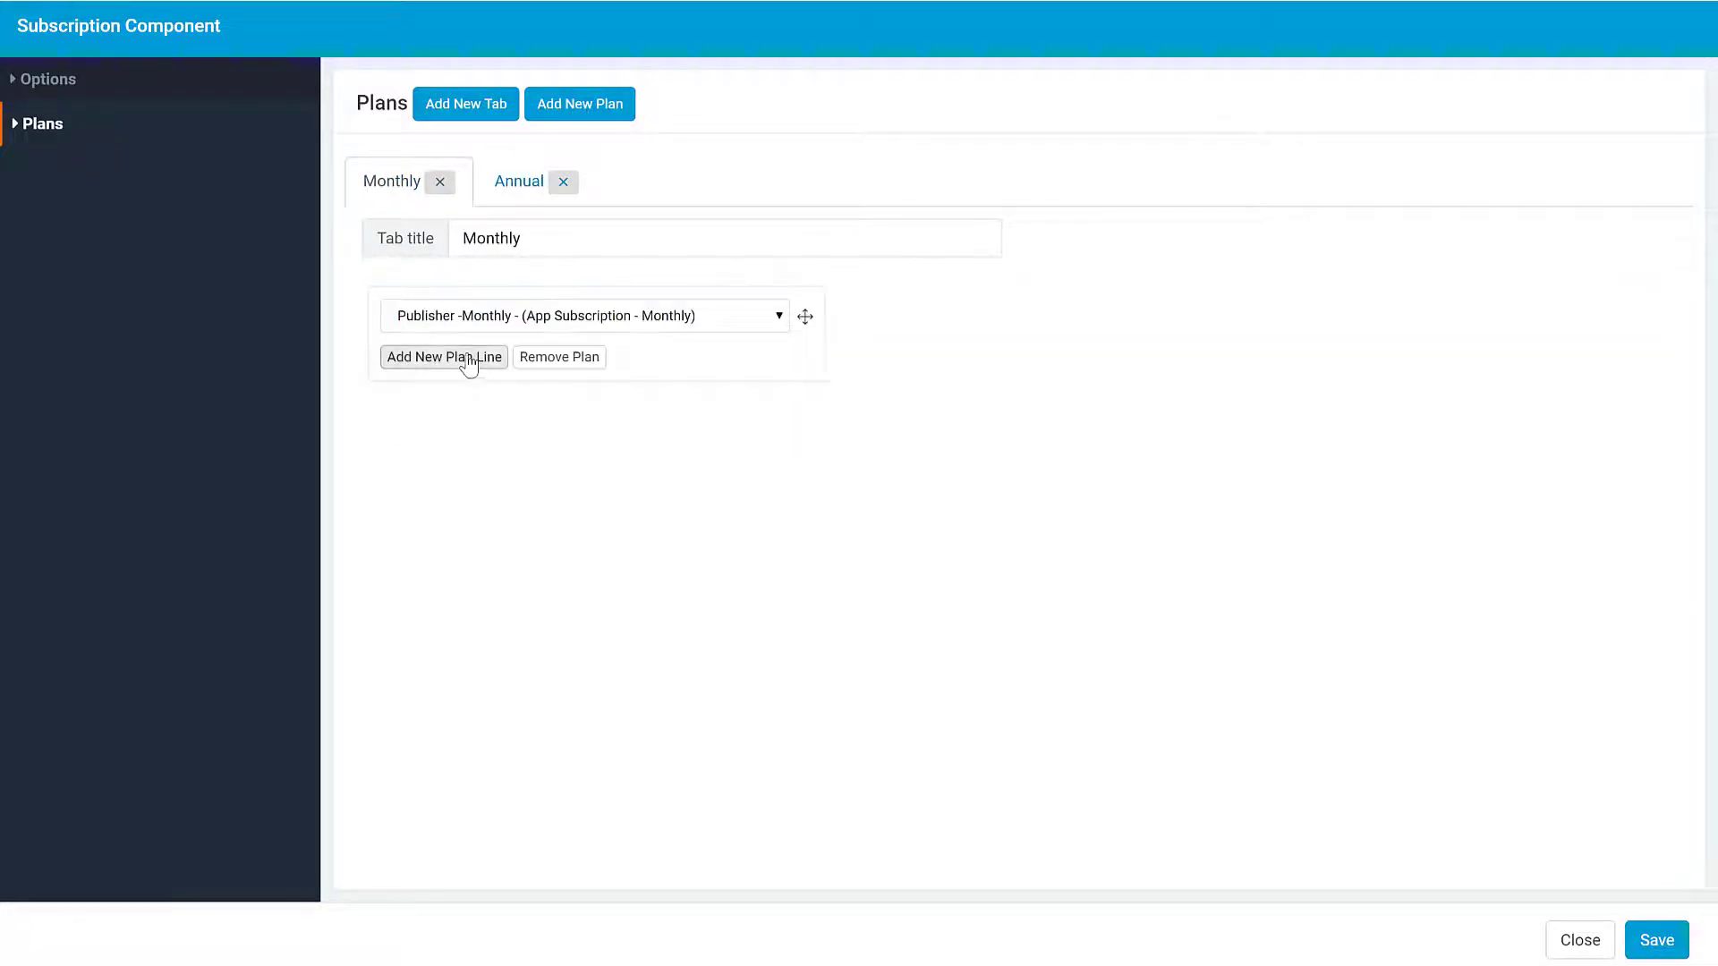
pyautogui.click(465, 360)
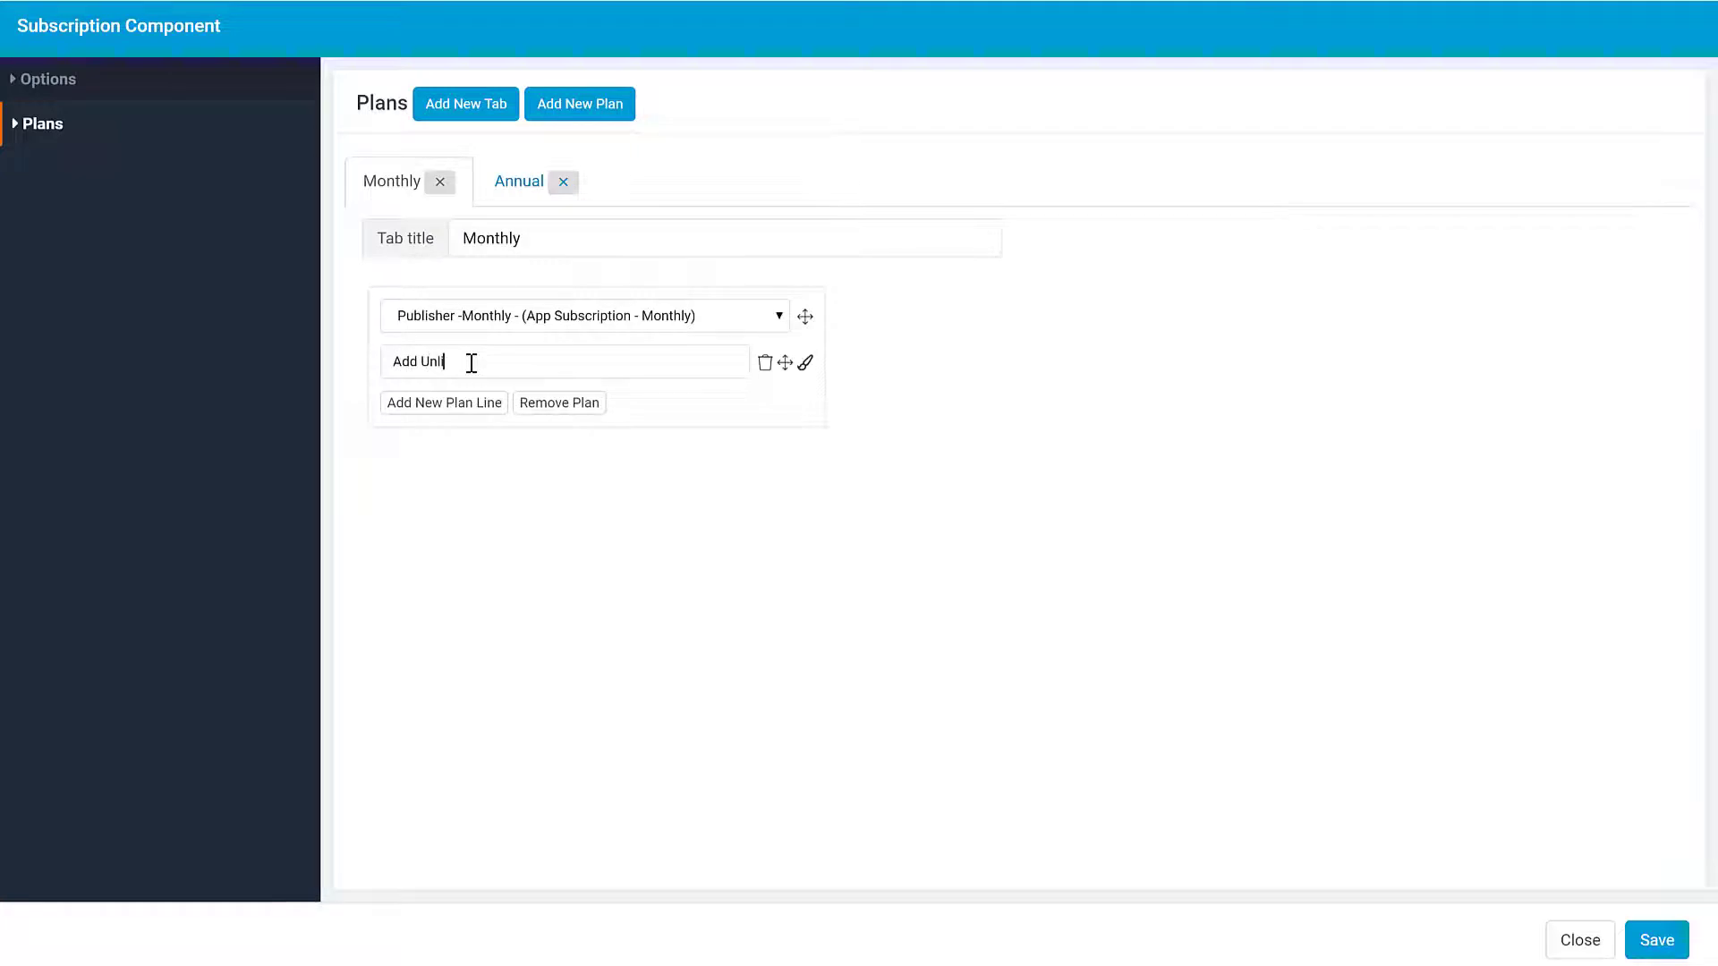
pyautogui.write('Add Unlimited Jobs')
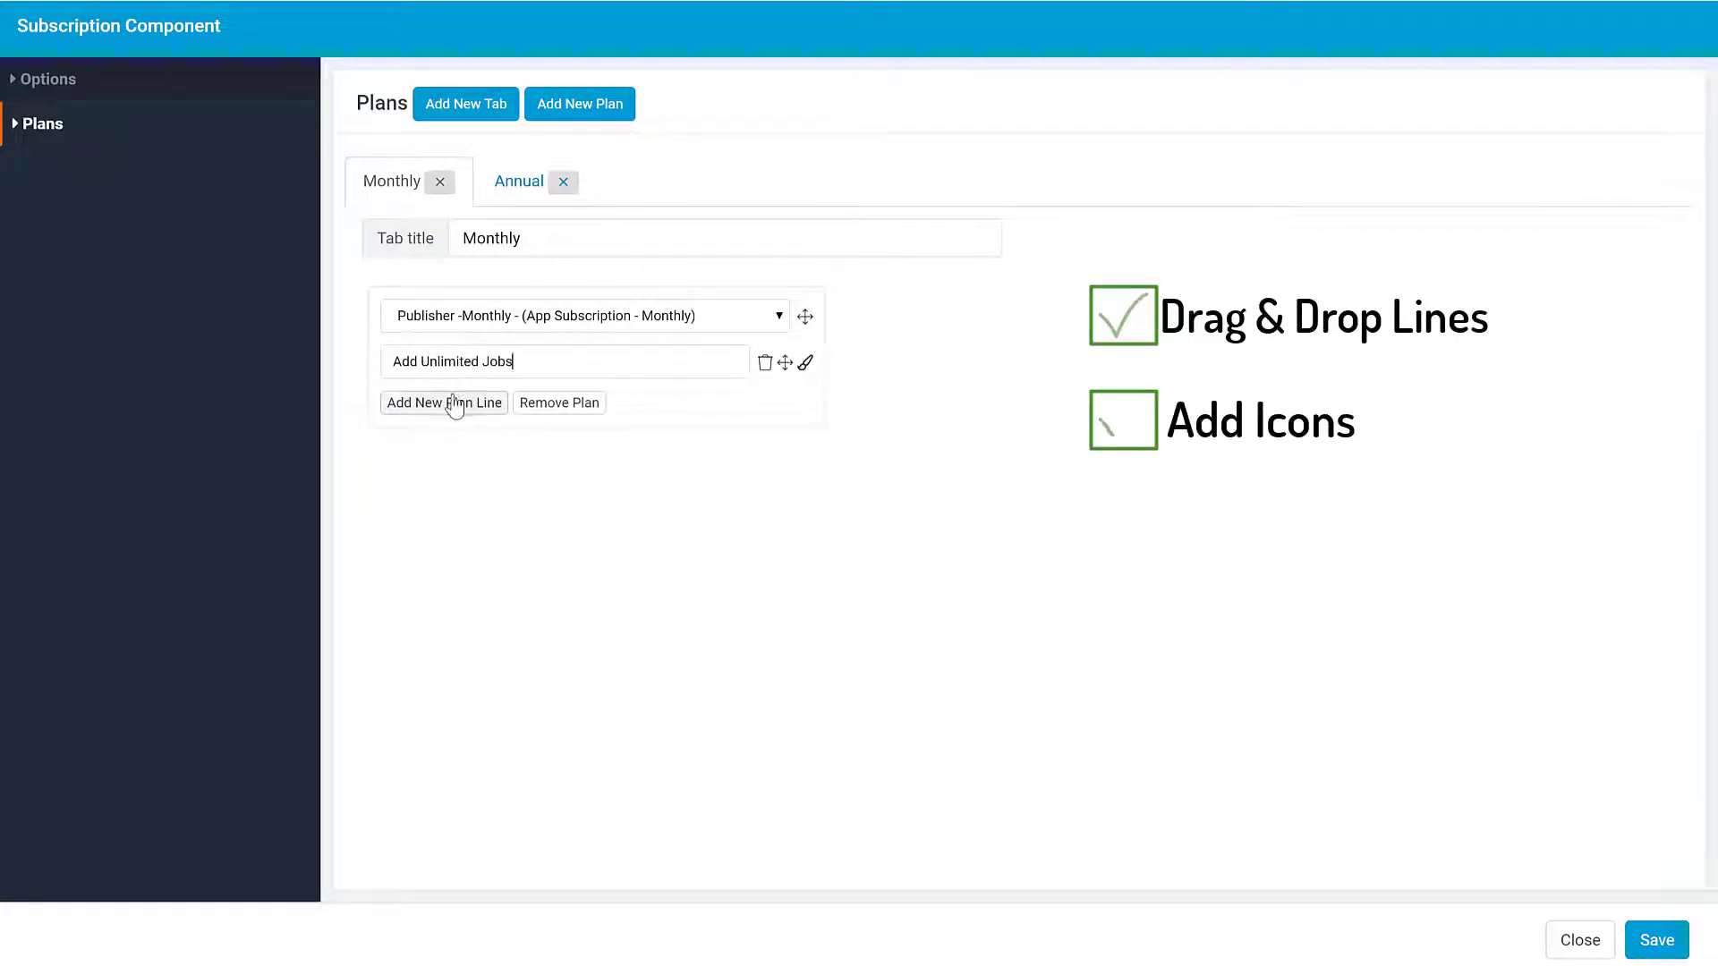
pyautogui.click(453, 402)
pyautogui.write('View A')
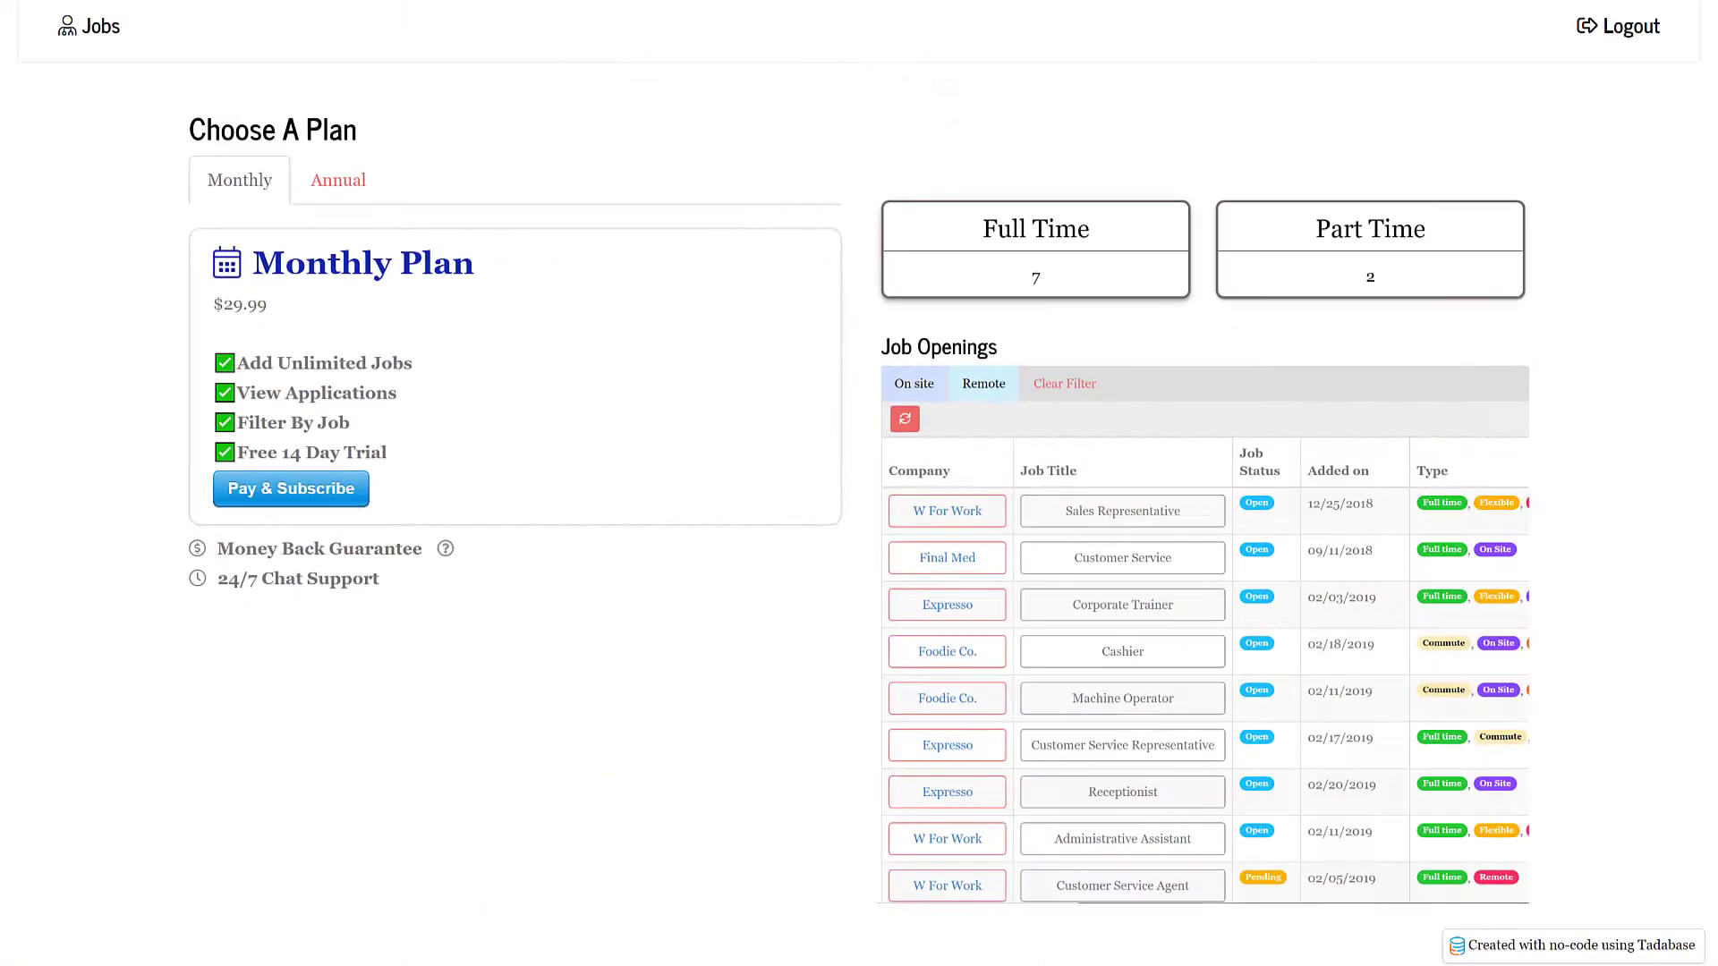
pyautogui.click(346, 199)
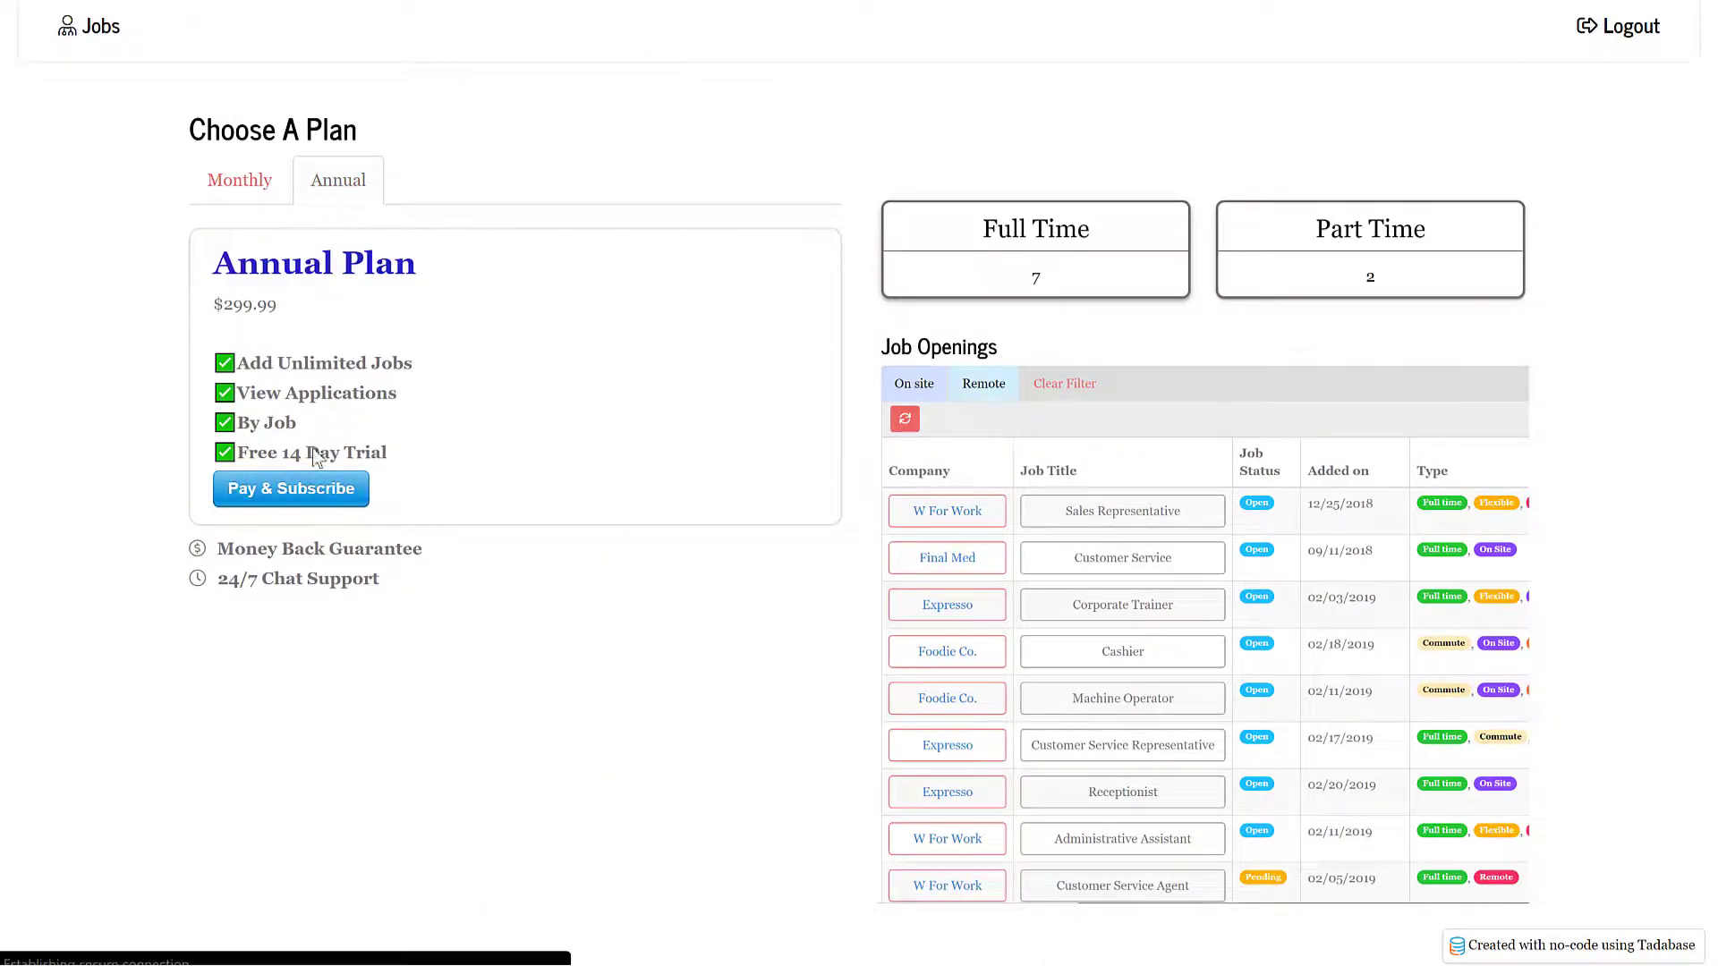
pyautogui.click(304, 490)
pyautogui.write('4242424242424242')
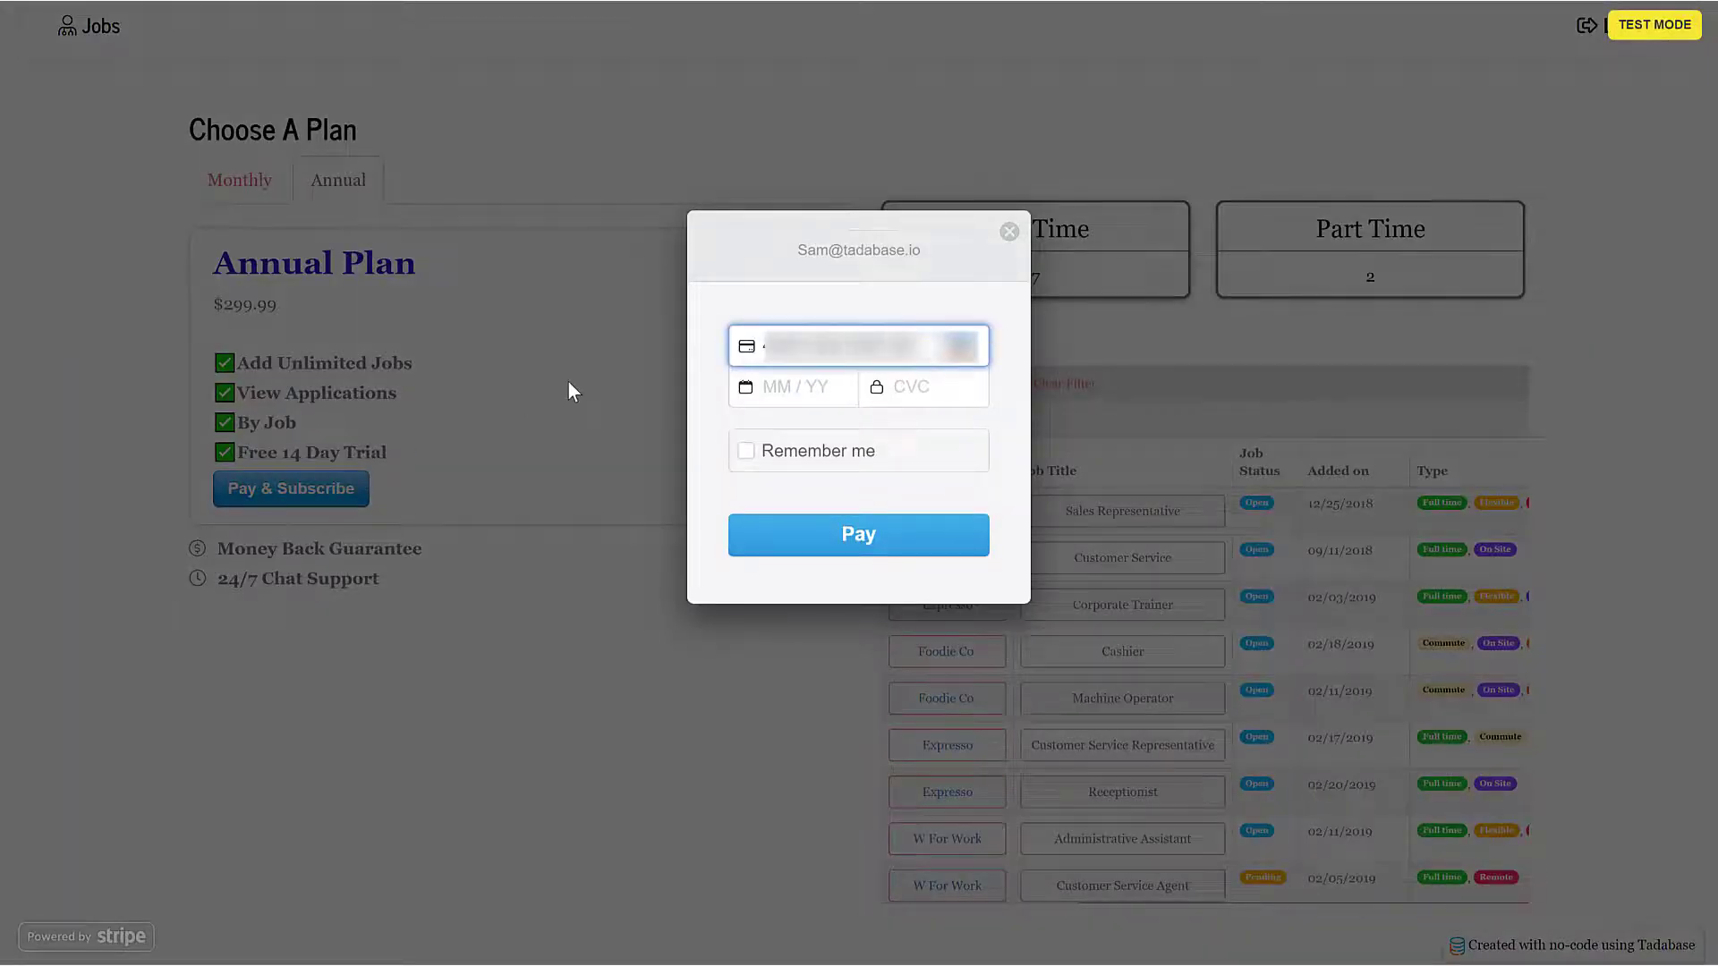
pyautogui.click(780, 395)
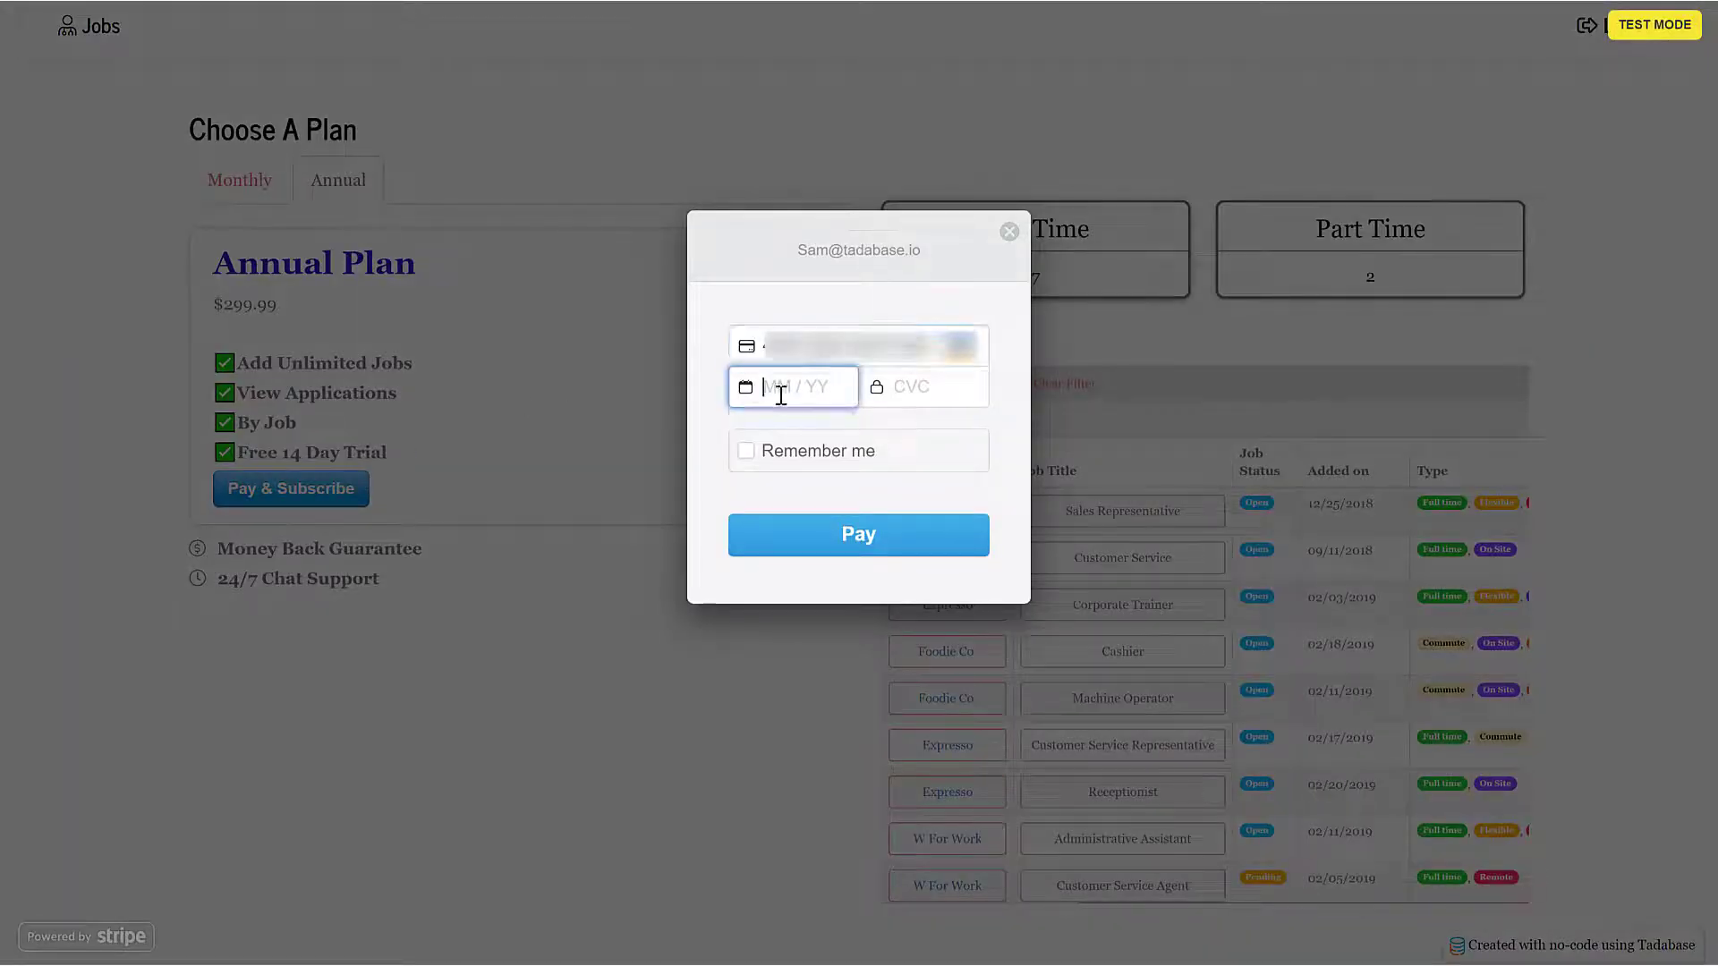
pyautogui.click(903, 382)
pyautogui.write('333')
pyautogui.click(838, 548)
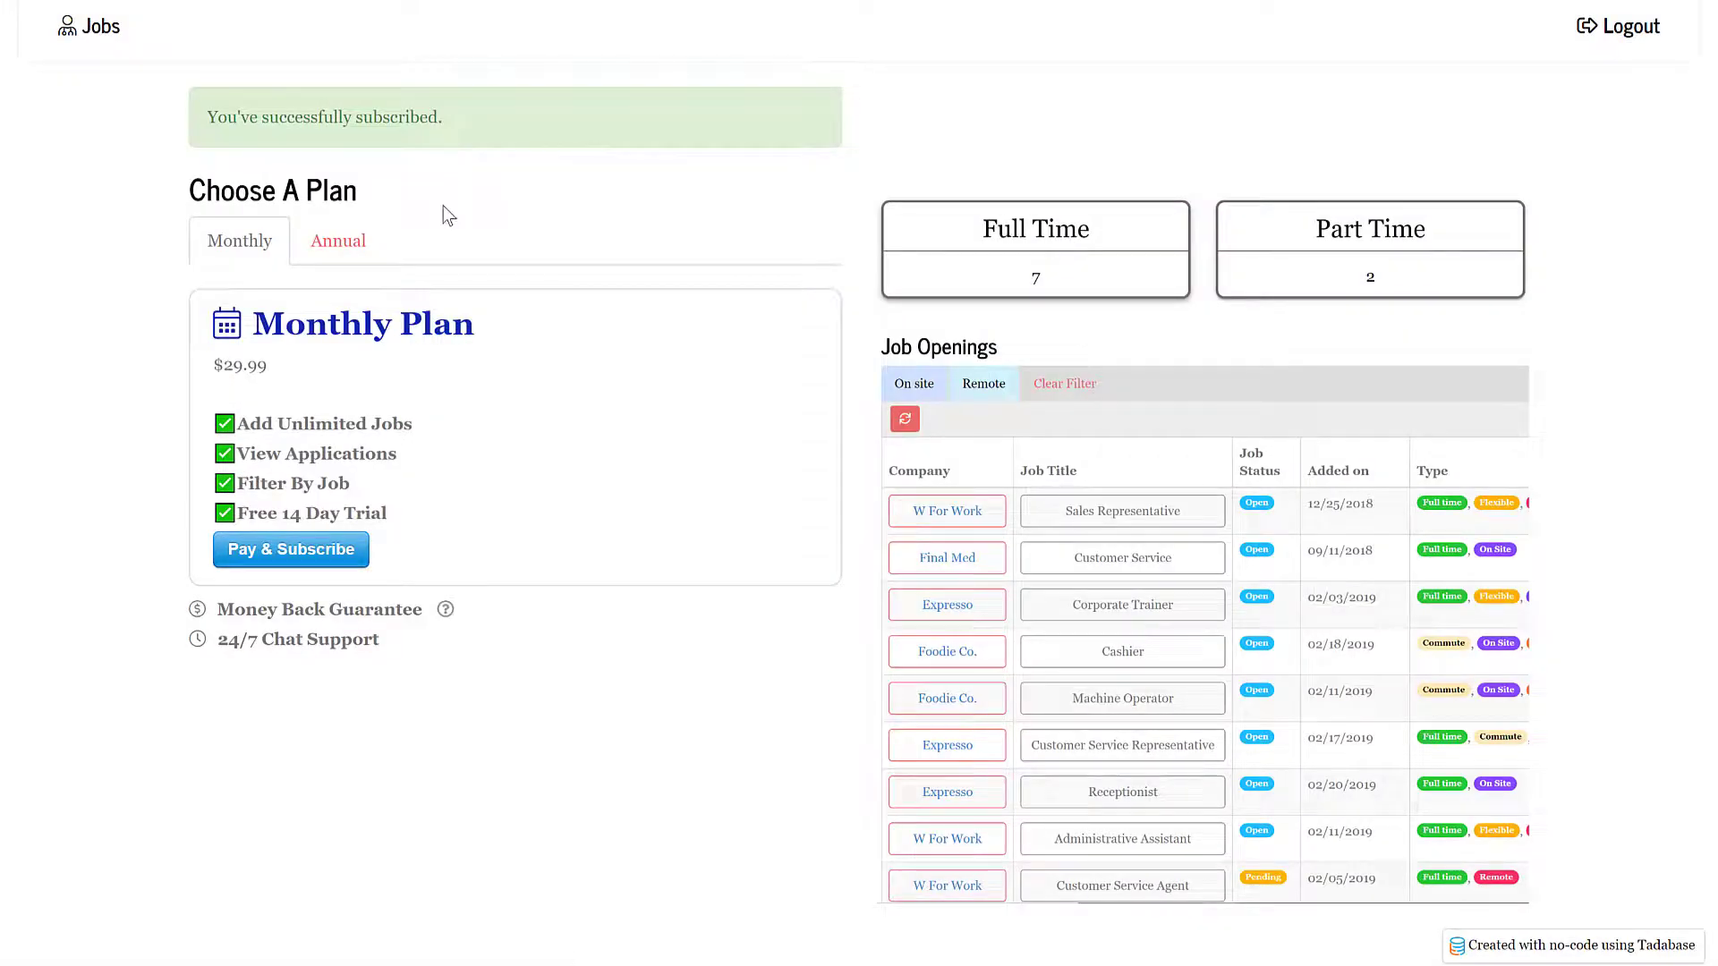
pyautogui.click(99, 51)
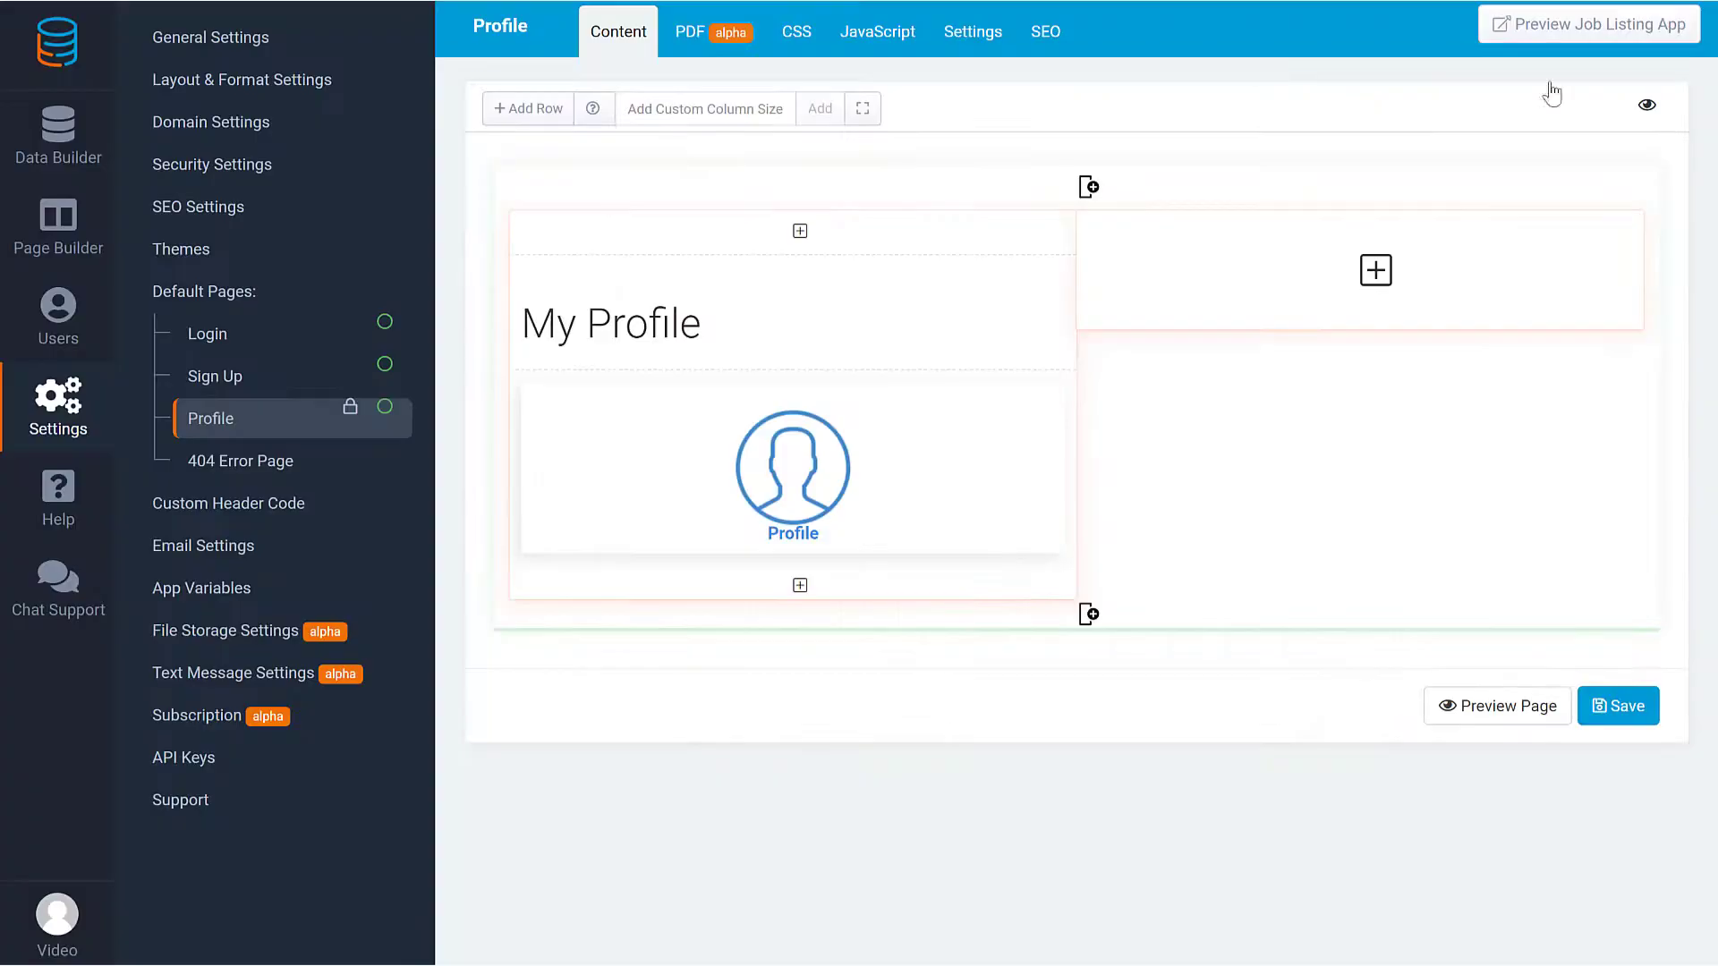
# Add a My Subscription component to the Profile page's right column and save.
pyautogui.click(1374, 272)
pyautogui.click(1583, 708)
pyautogui.click(1610, 706)
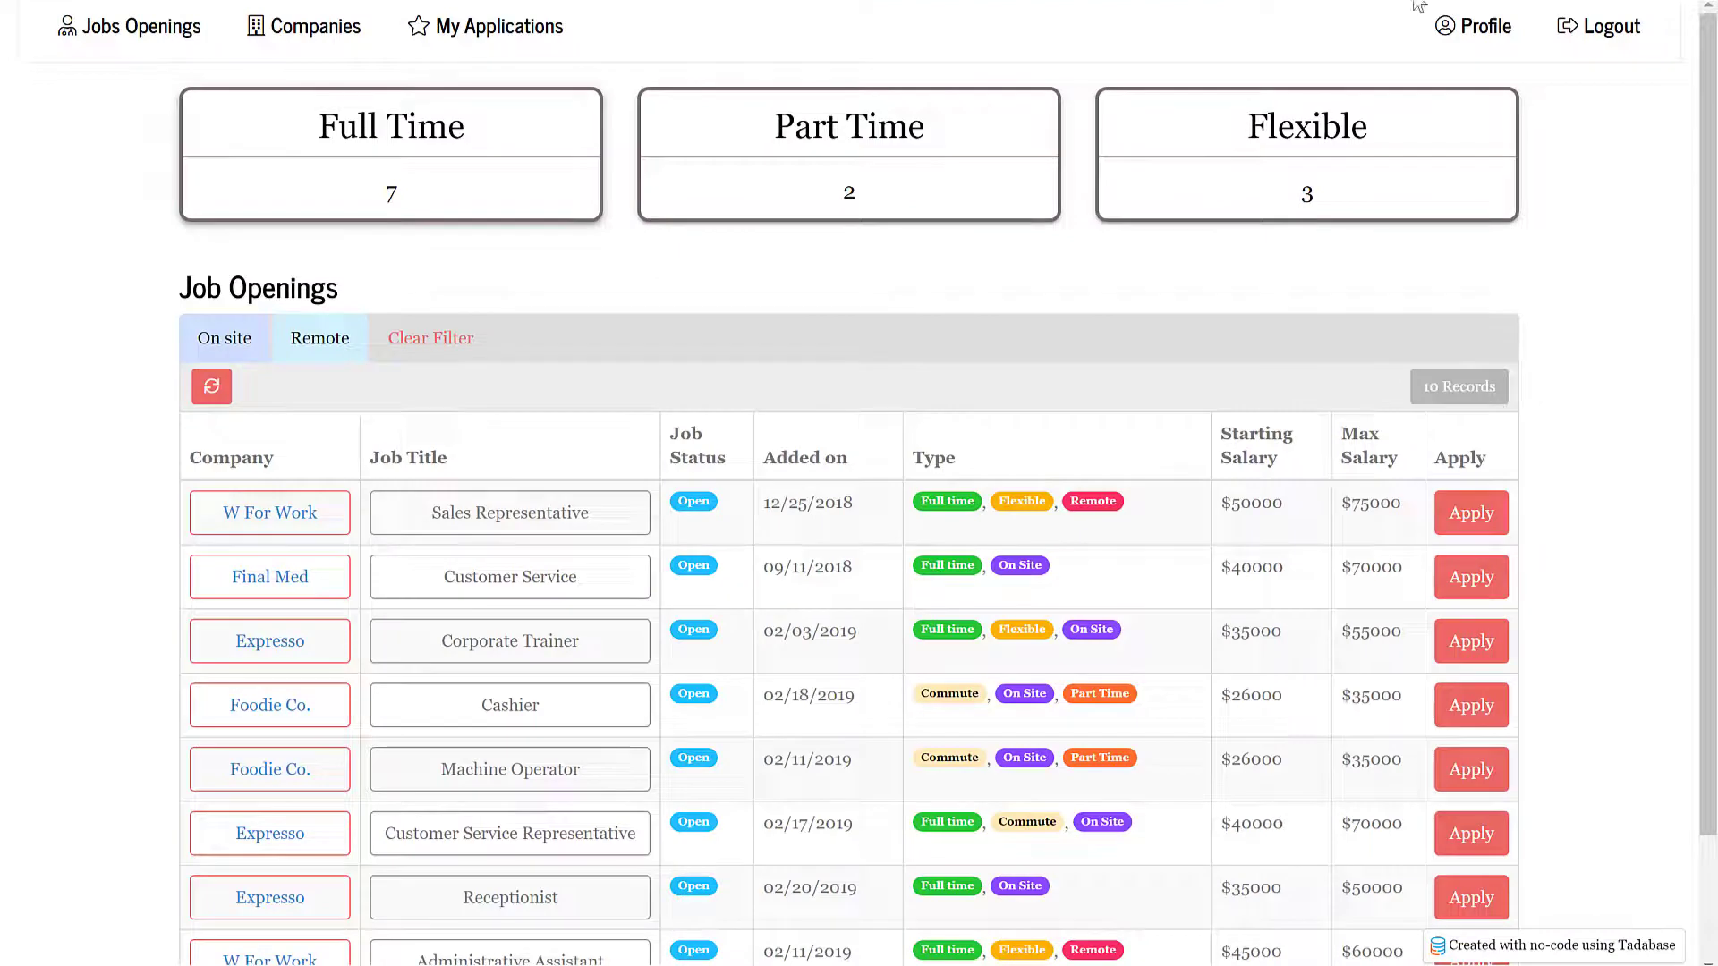
# Open the live profile's invoices and view the paid $299.99 annual invoice.
pyautogui.click(1472, 25)
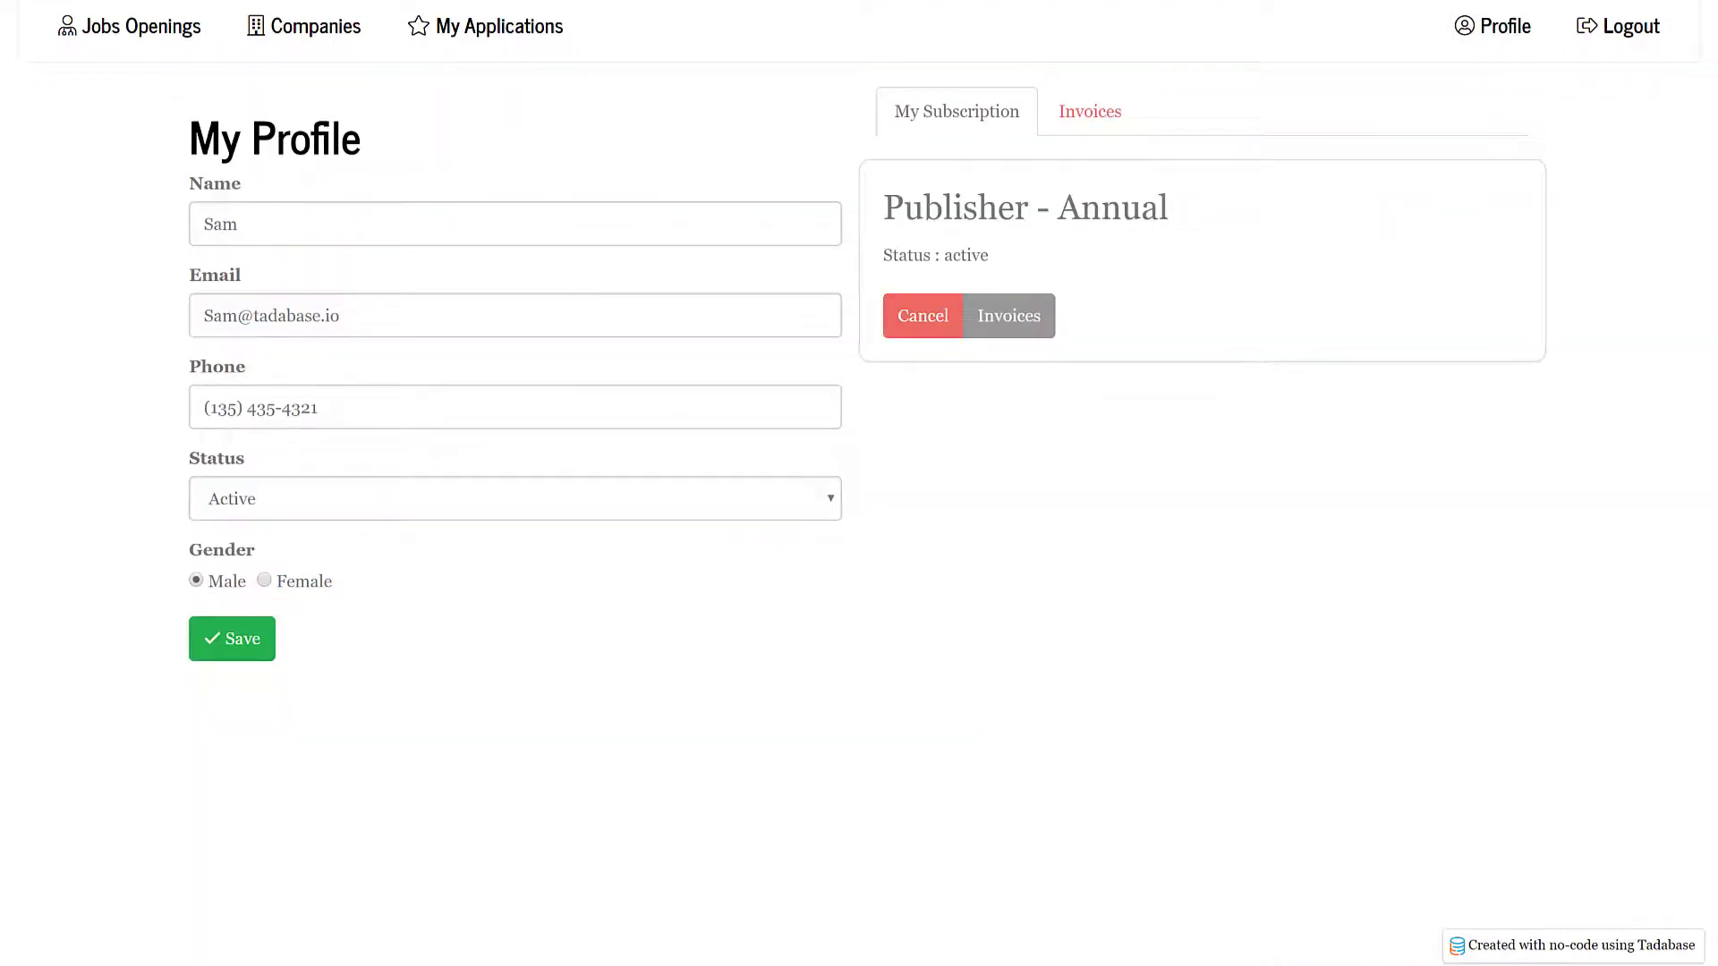
pyautogui.click(1001, 321)
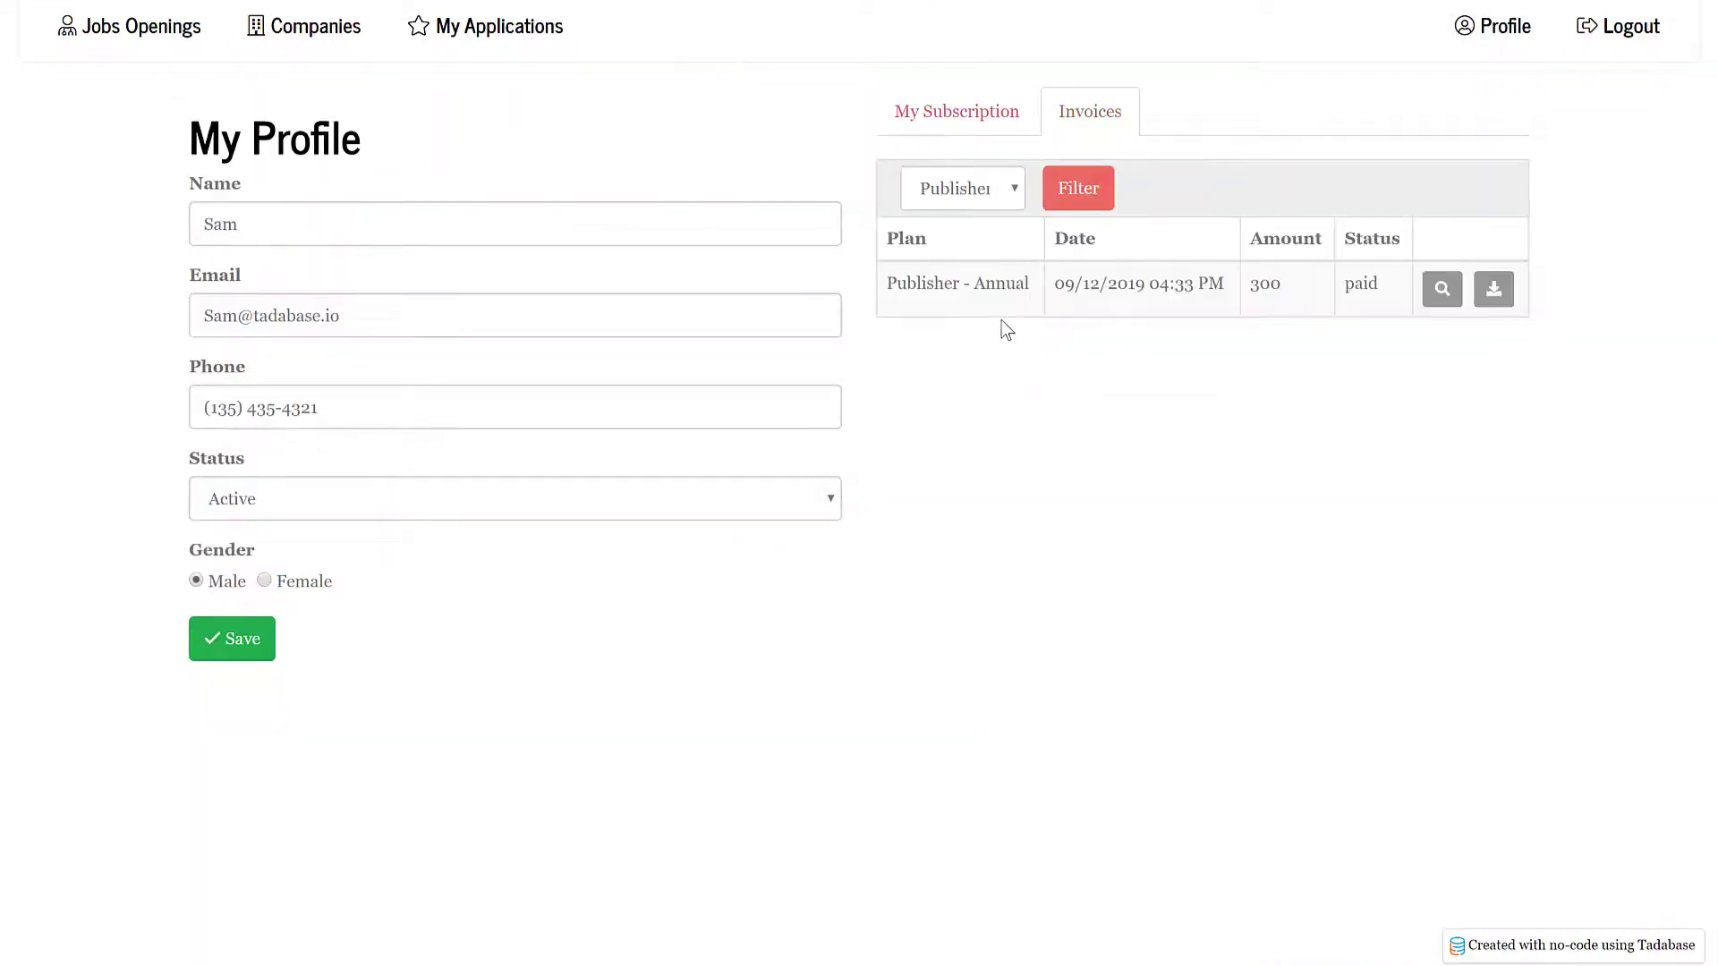
pyautogui.click(1441, 288)
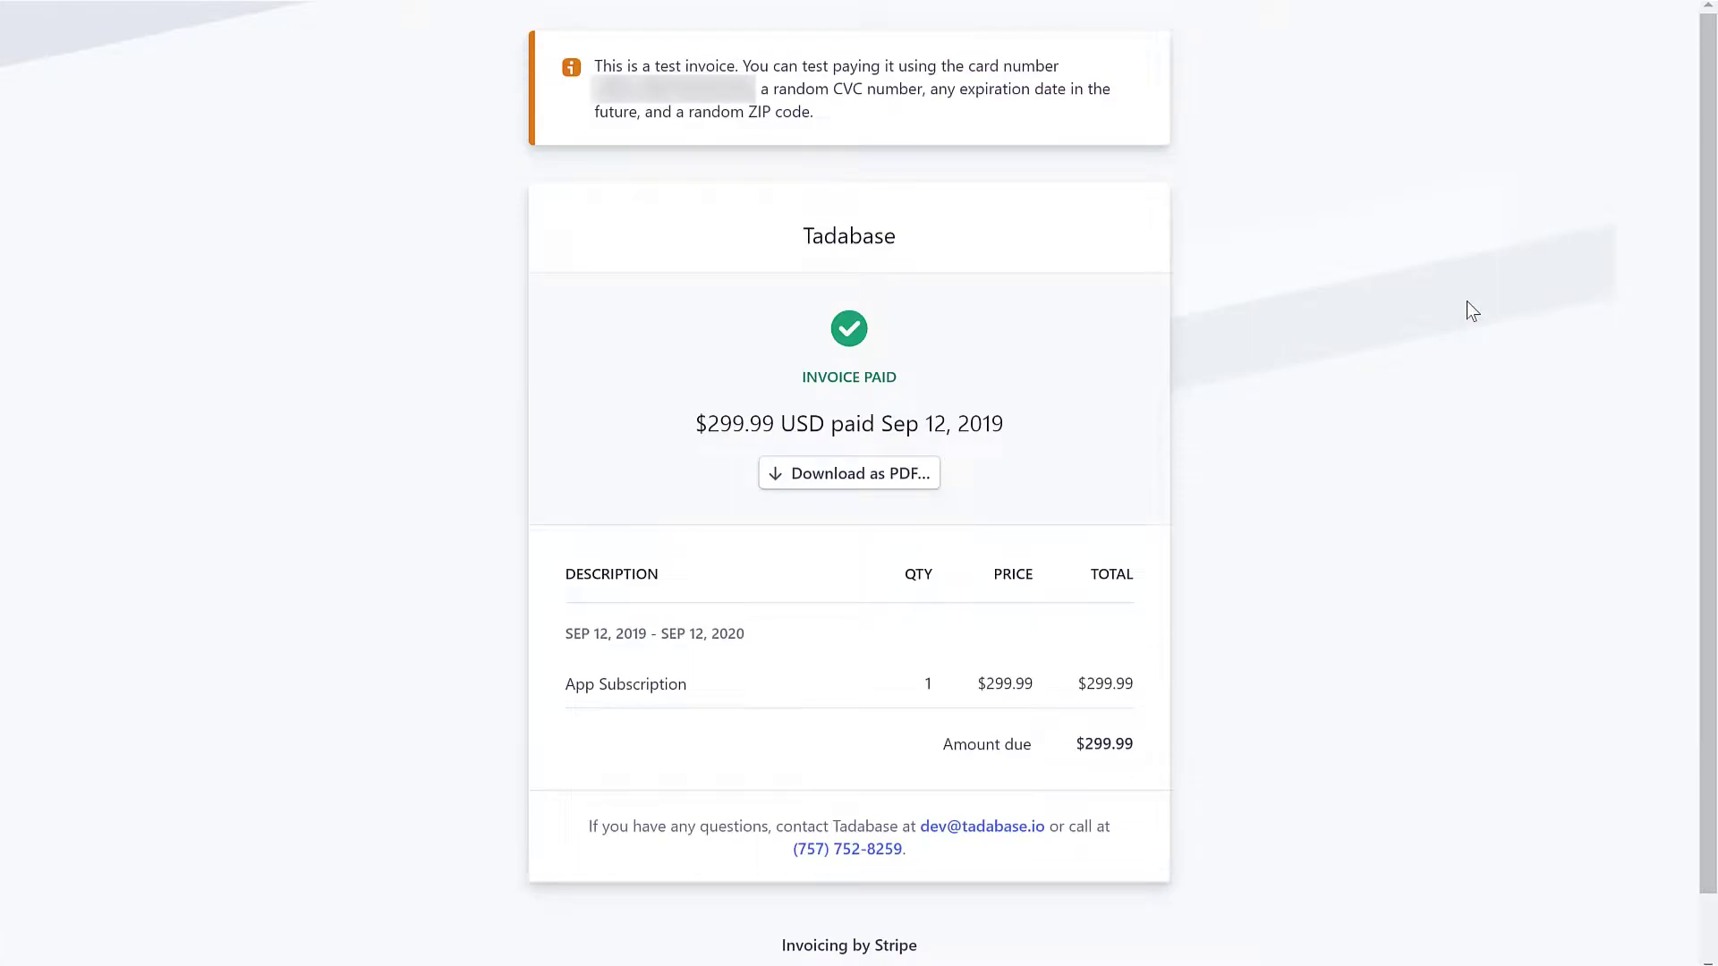